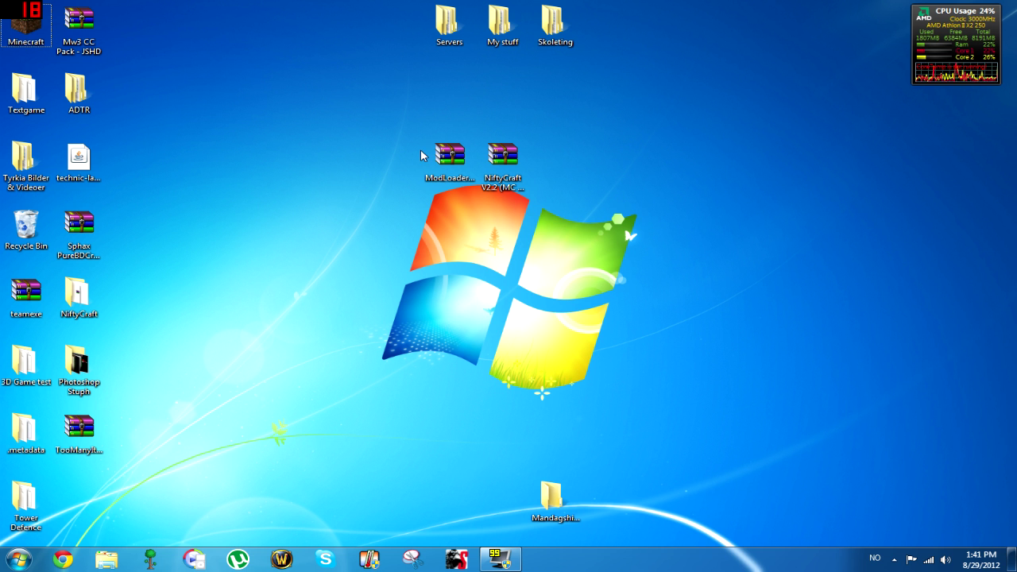
Select the ModLoader and NiftyCraft archives on the desktop, then clear the selection.
click(447, 159)
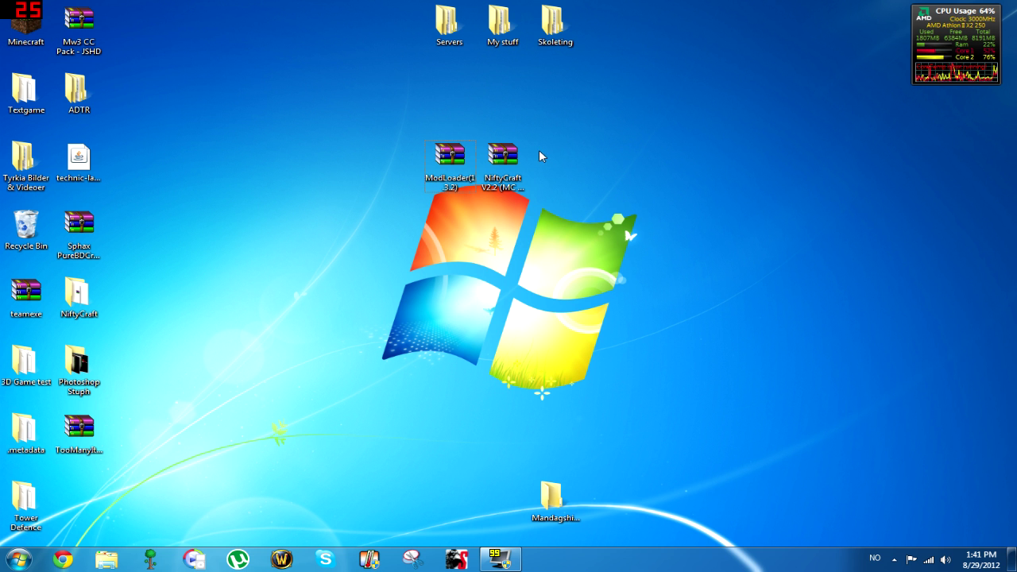
click(502, 159)
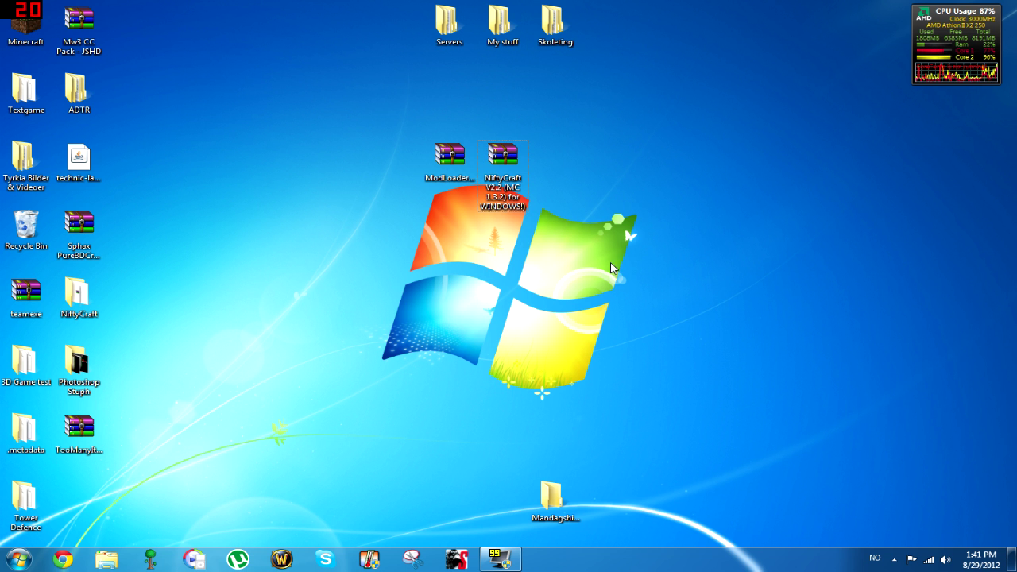
click(449, 163)
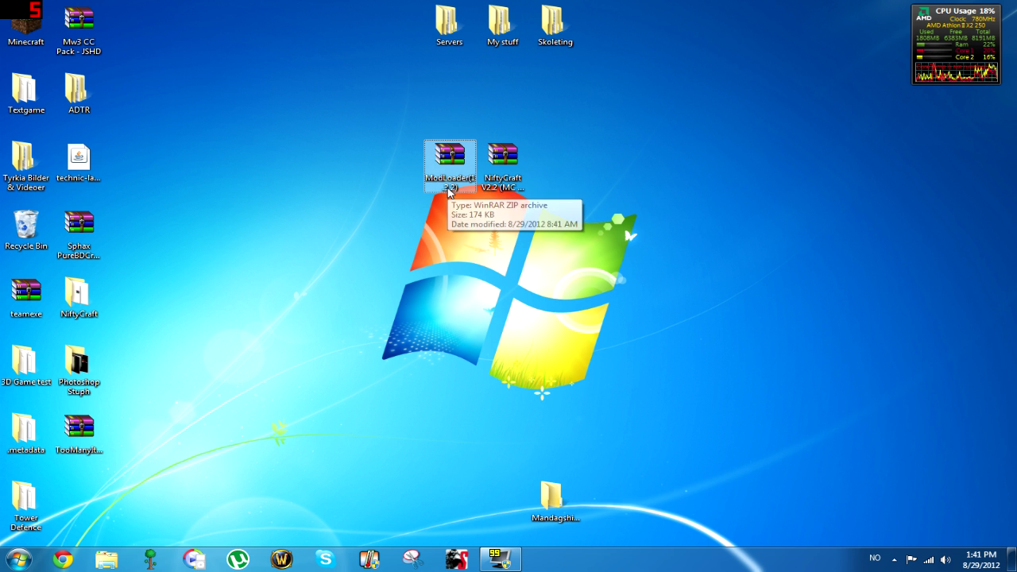
click(495, 190)
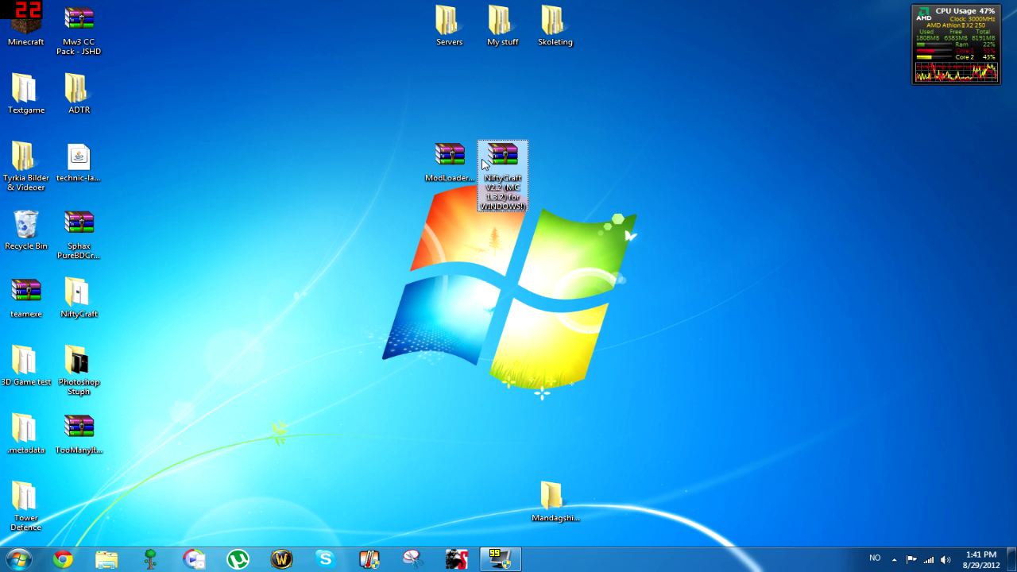
click(674, 277)
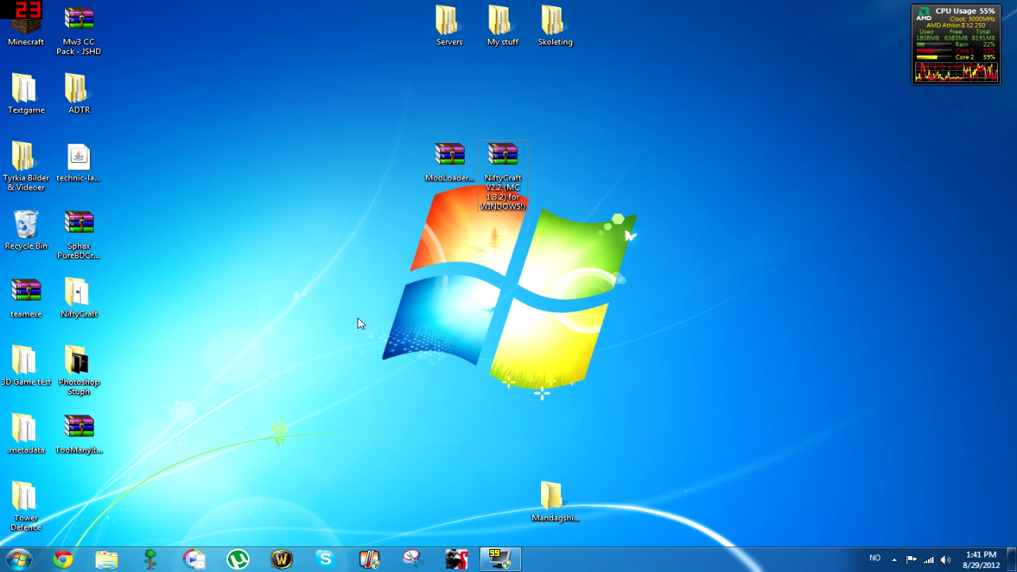
drag(347, 240, 546, 183)
click(434, 404)
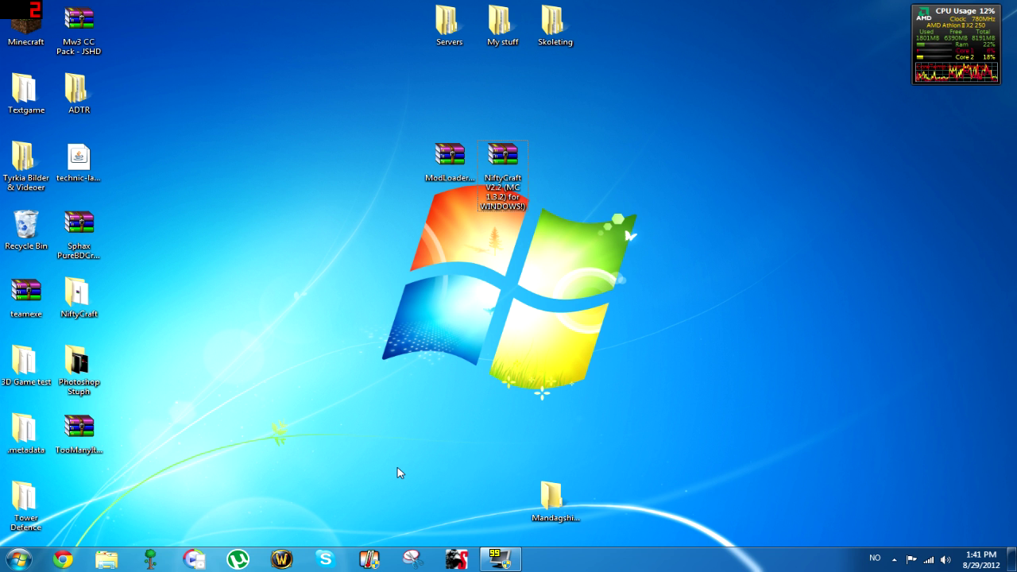
Run %appdata% from the Run prompt to open the Roaming folder.
key(super+r)
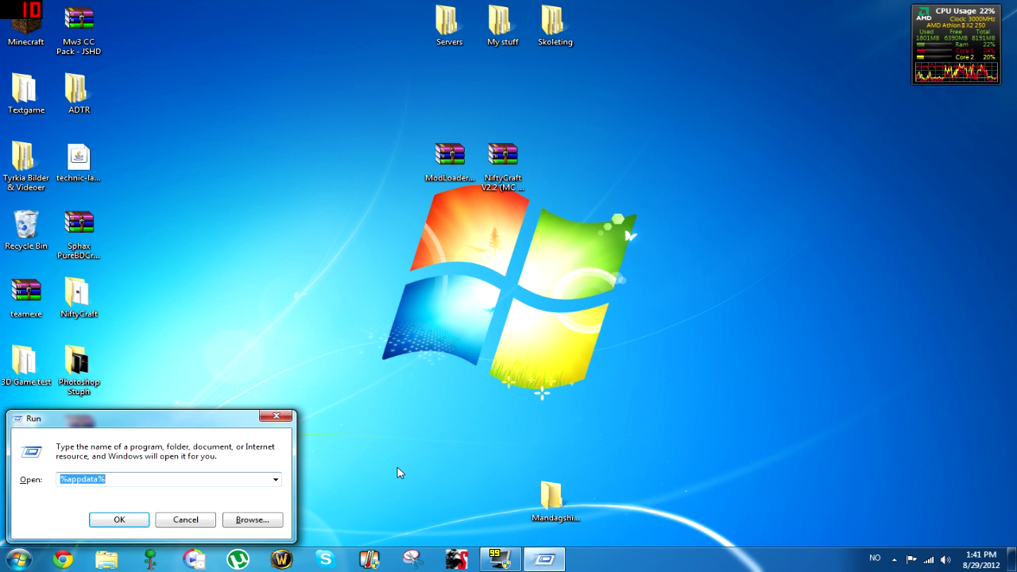
click(107, 480)
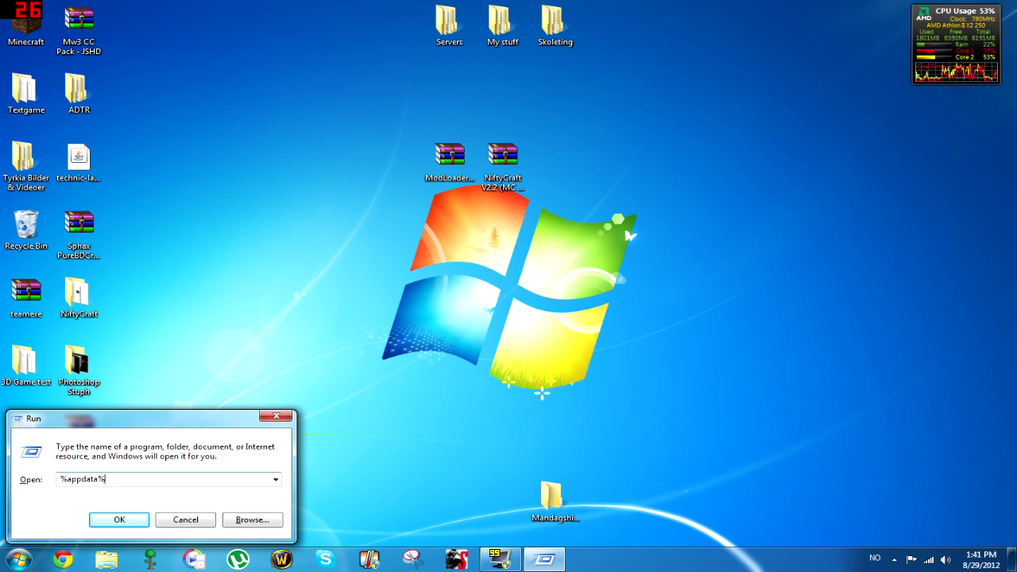
drag(107, 480, 59, 479)
click(107, 479)
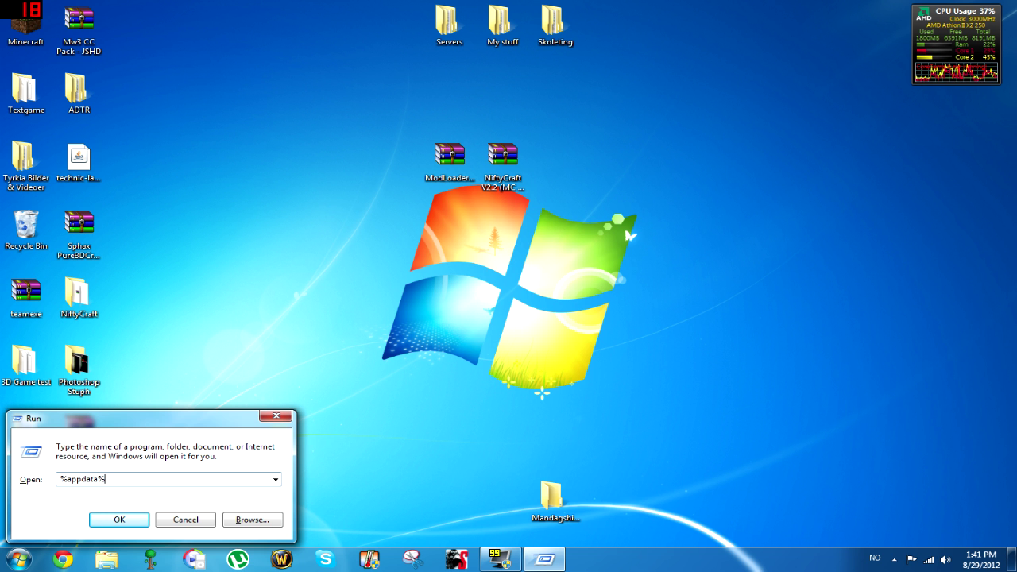
click(138, 523)
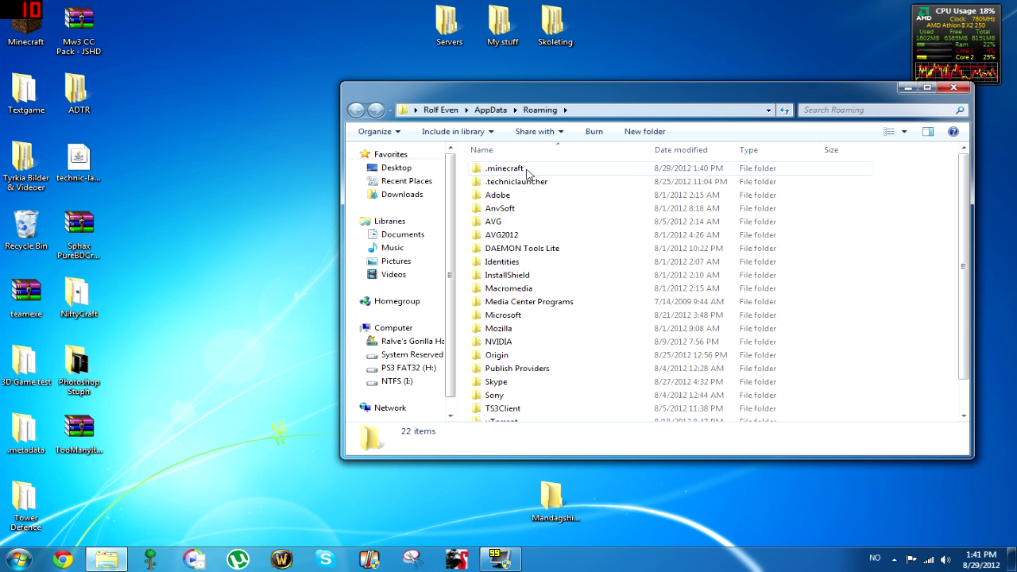
Open the .minecraft folder and look over its saves folder and lastlogin file.
double_click(527, 174)
mouse_move(572, 89)
mouse_down()
mouse_move(606, 195)
mouse_move(528, 210)
mouse_move(558, 113)
mouse_move(534, 145)
mouse_up()
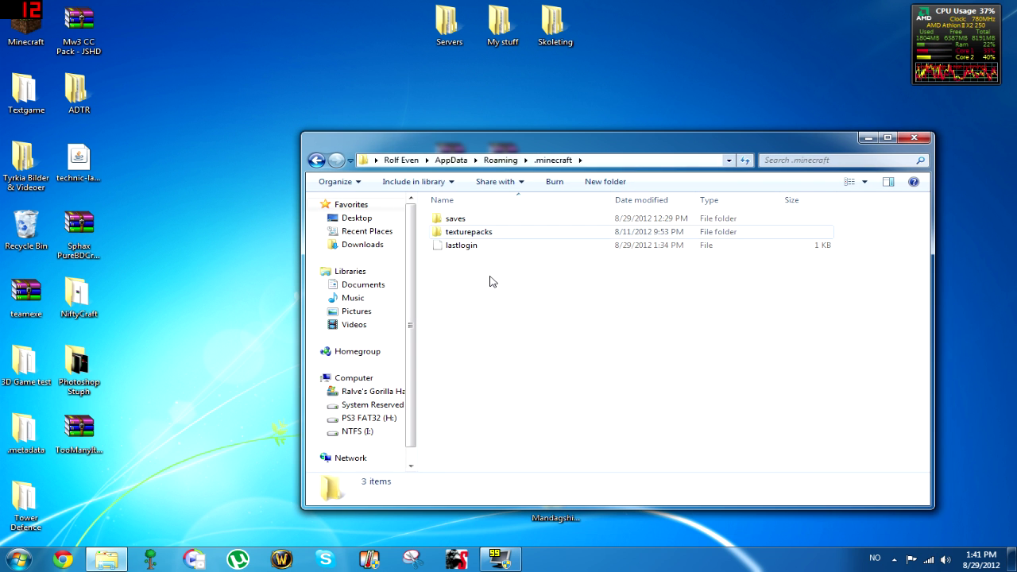
mouse_move(495, 329)
mouse_down()
mouse_move(487, 262)
mouse_move(466, 253)
mouse_up()
click(465, 247)
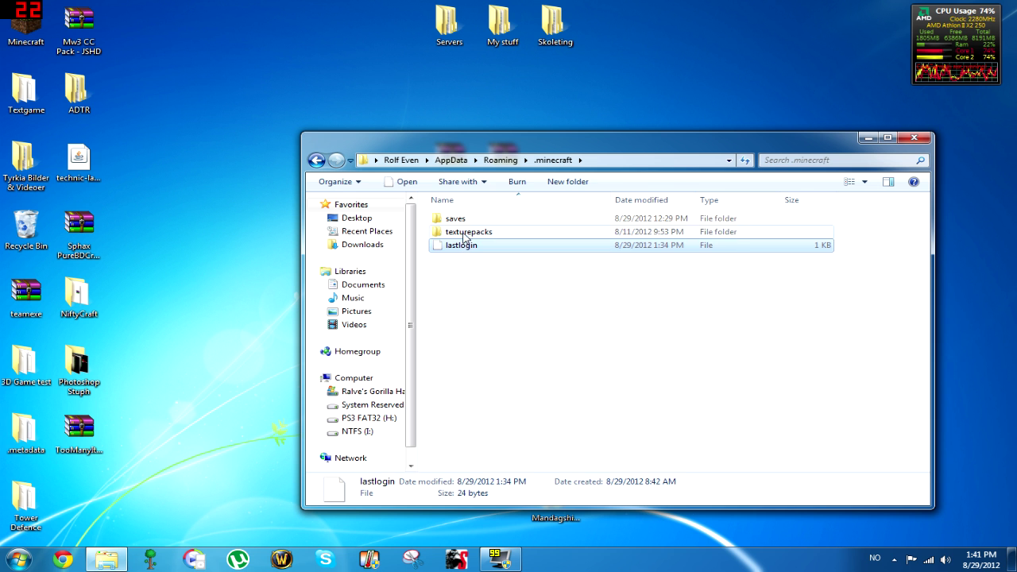
click(459, 219)
click(506, 270)
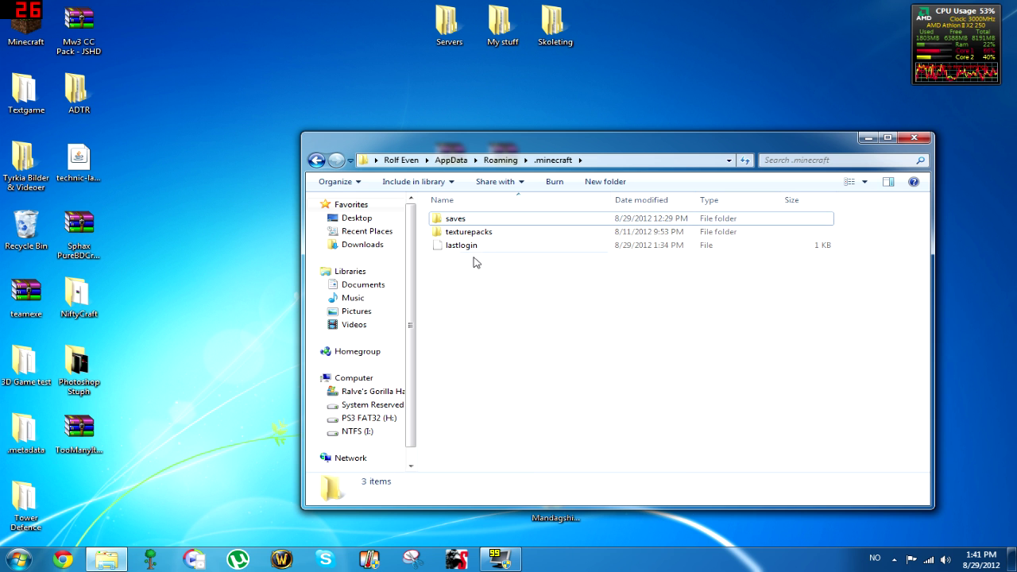
Launch Minecraft from the desktop shortcut, log in to download version 1.3.2, then close it.
double_click(30, 41)
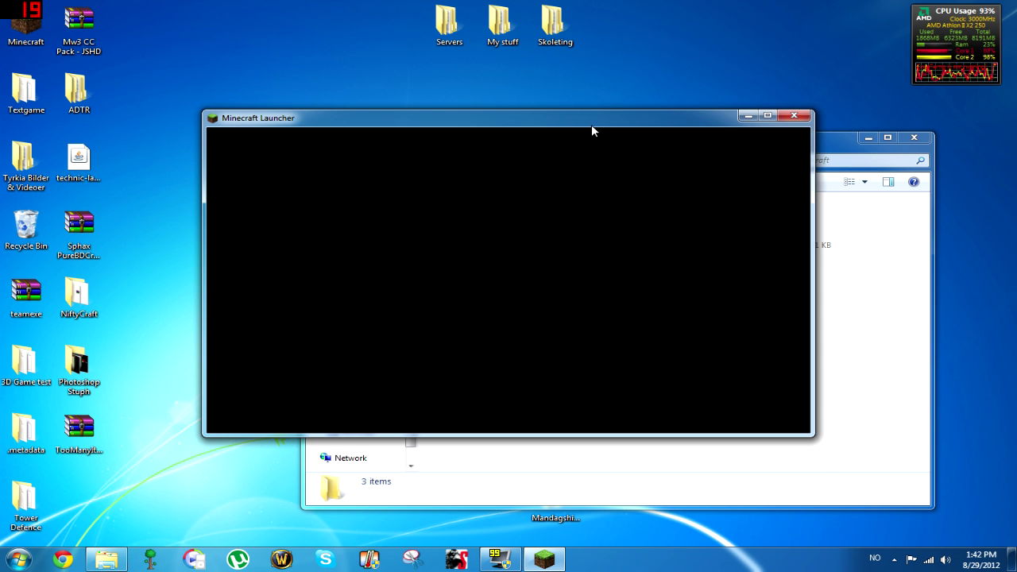
drag(591, 132, 580, 194)
click(761, 467)
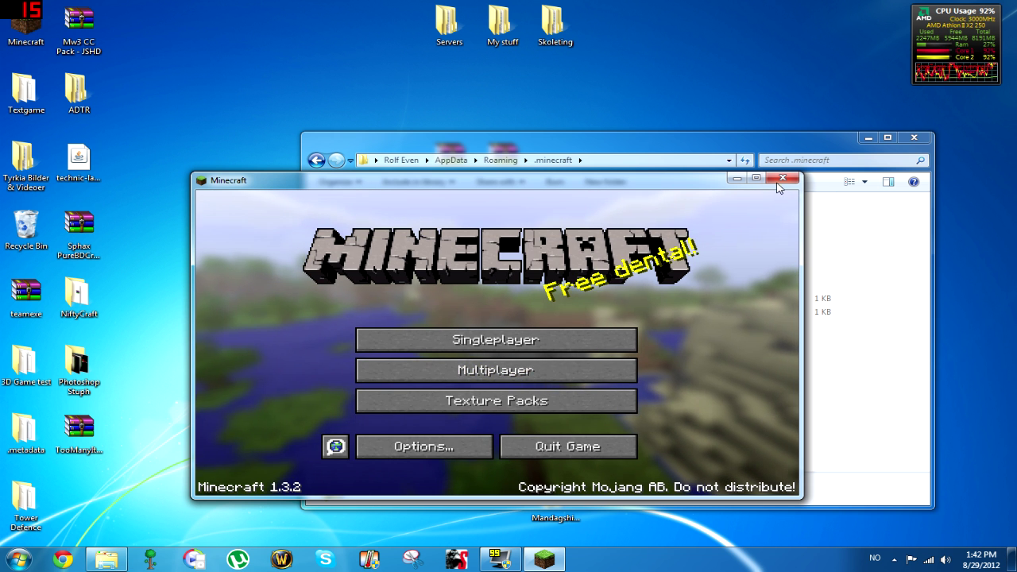
click(783, 177)
Open minecraft.jar from .minecraft\bin with WinRAR archiver and hide the Explorer window.
click(454, 220)
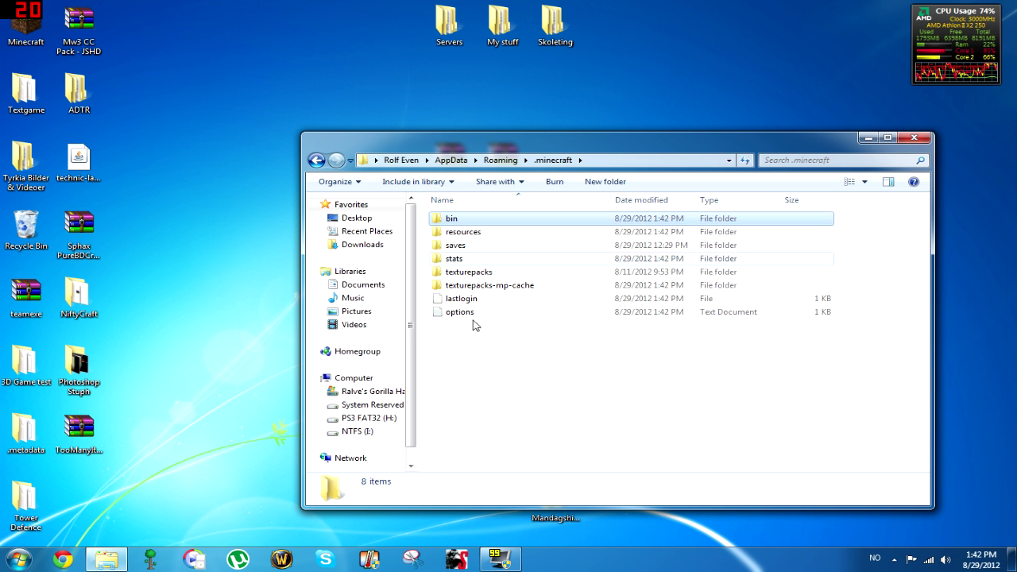
double_click(451, 219)
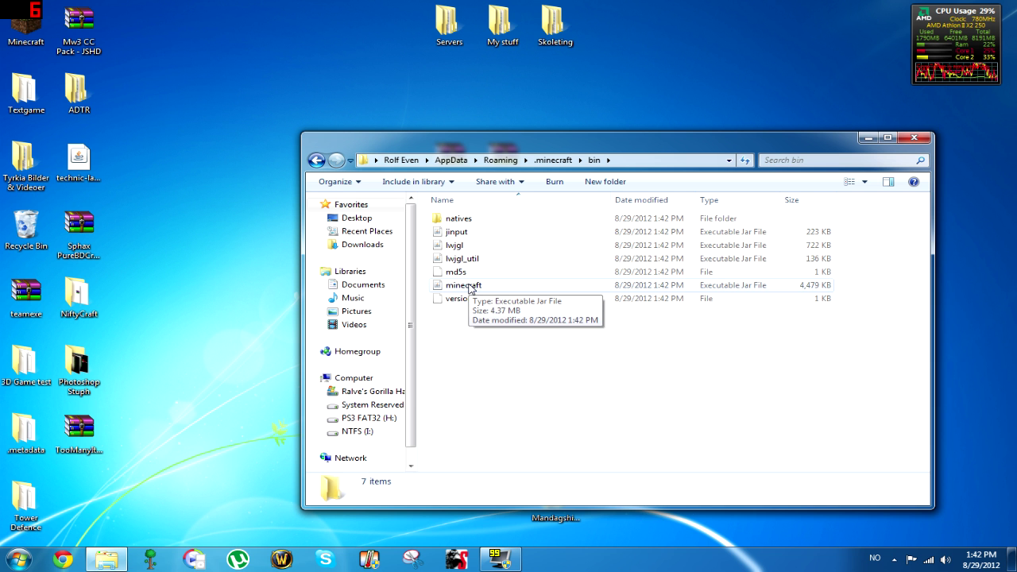
right_click(469, 289)
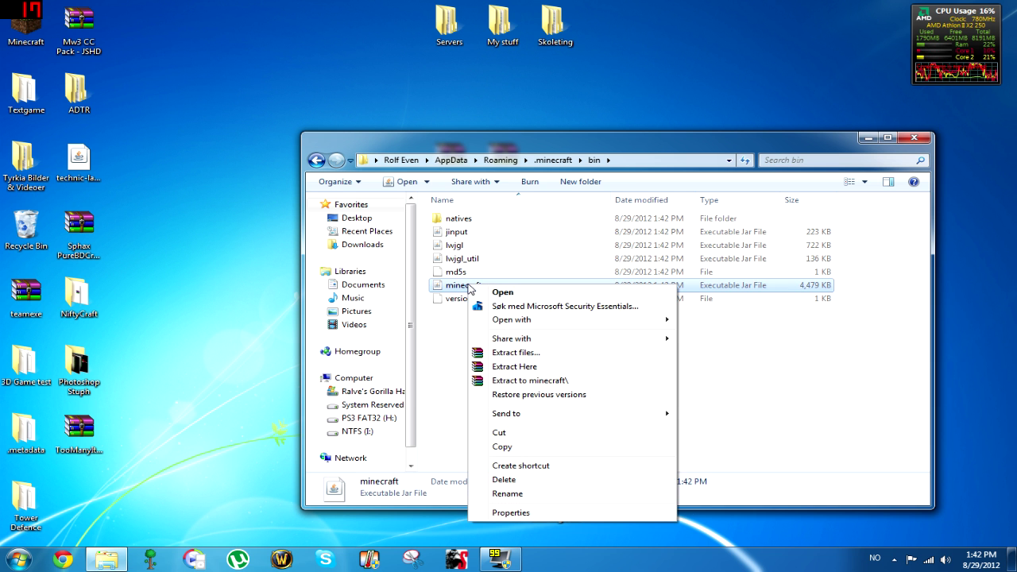
mouse_move(532, 321)
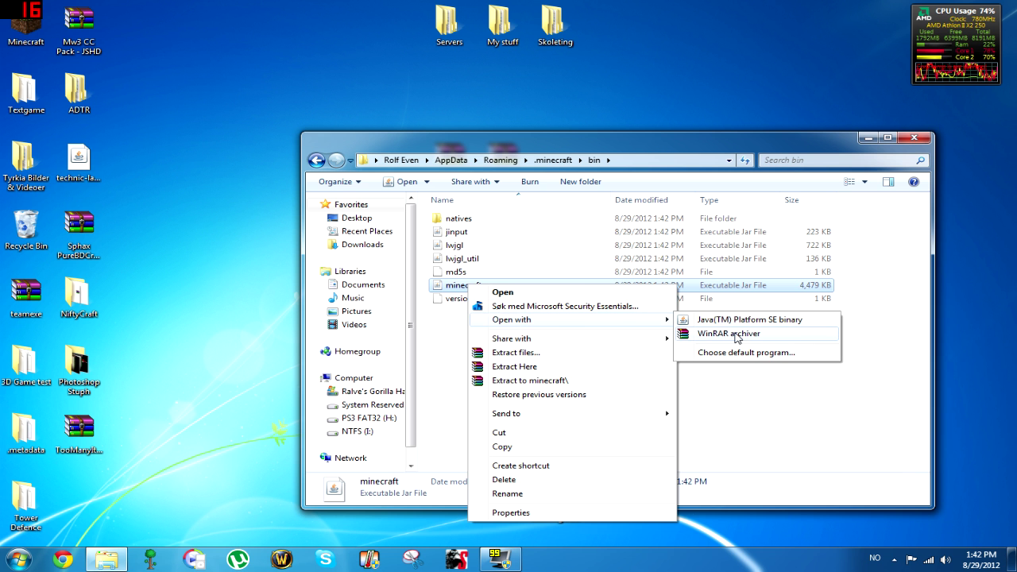
click(739, 334)
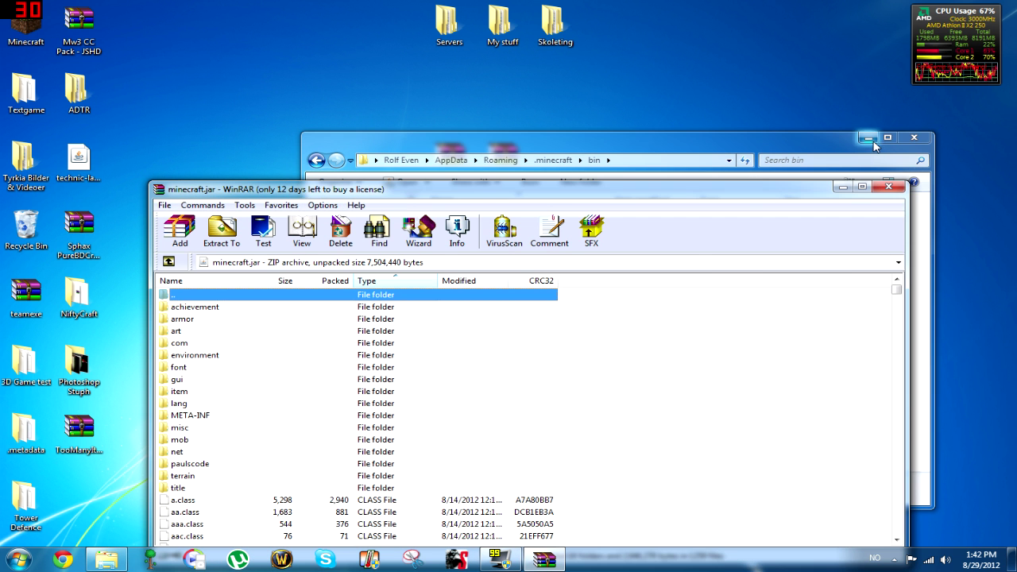
click(869, 137)
Place minecraft.jar and the ModLoader archive side by side and delete META-INF from minecraft.jar.
key(super+Right)
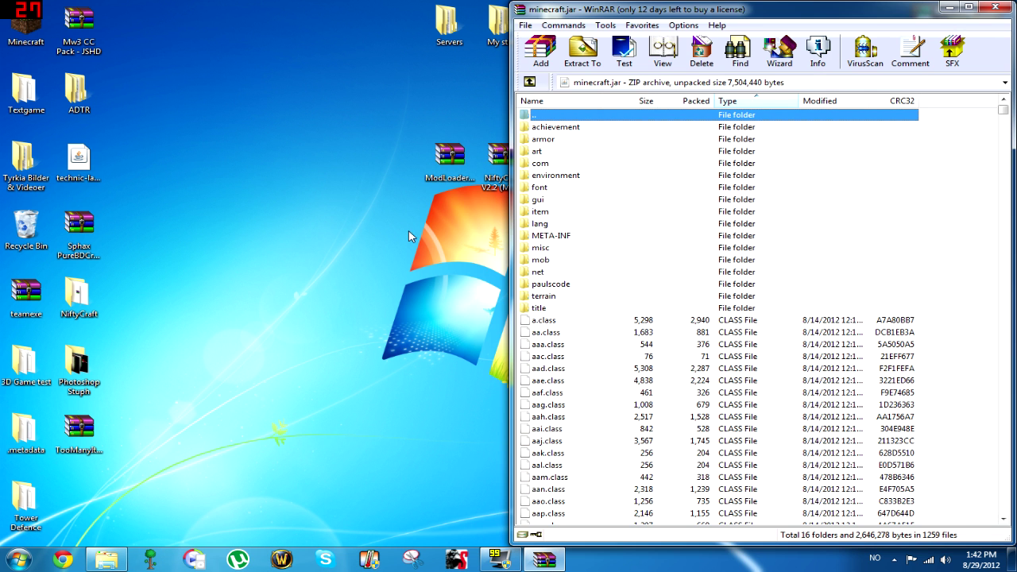
double_click(450, 155)
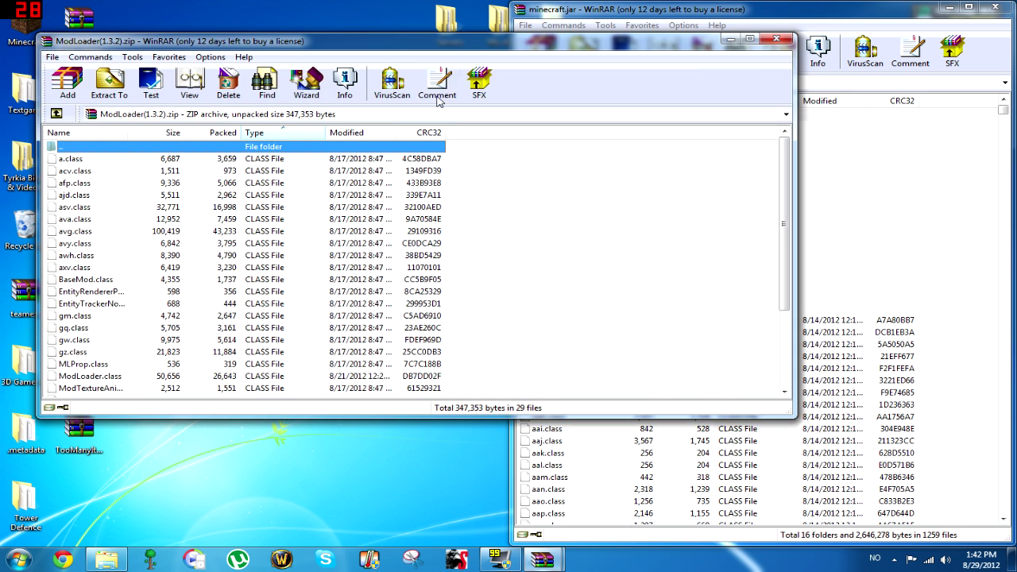
drag(442, 56, 2, 67)
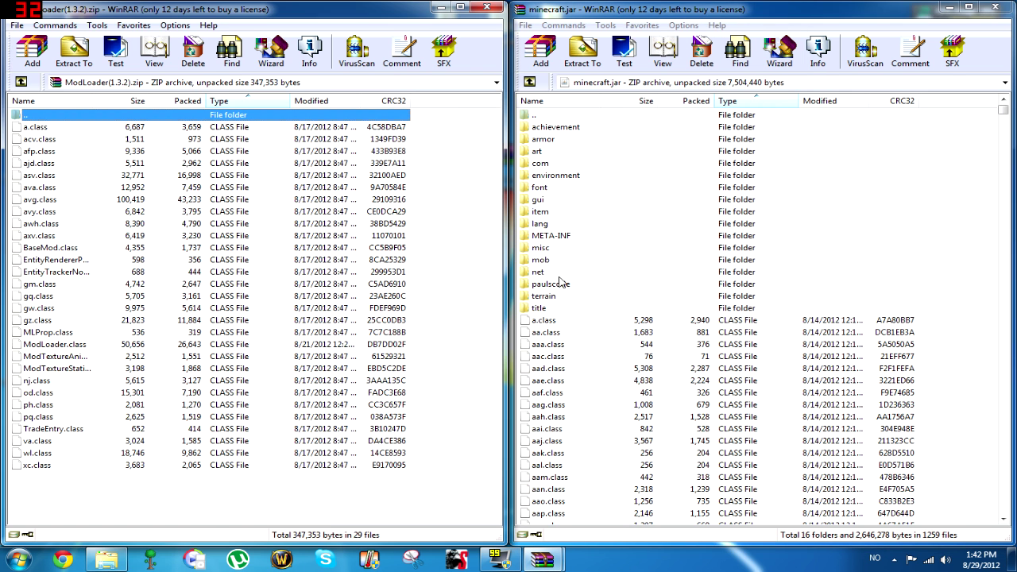
click(592, 238)
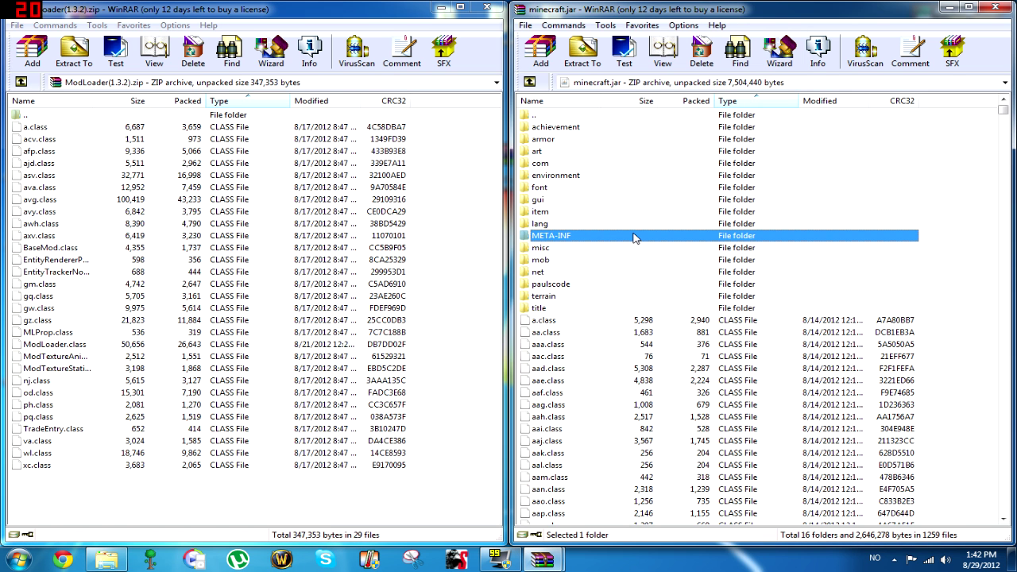
key(Delete)
key(Return)
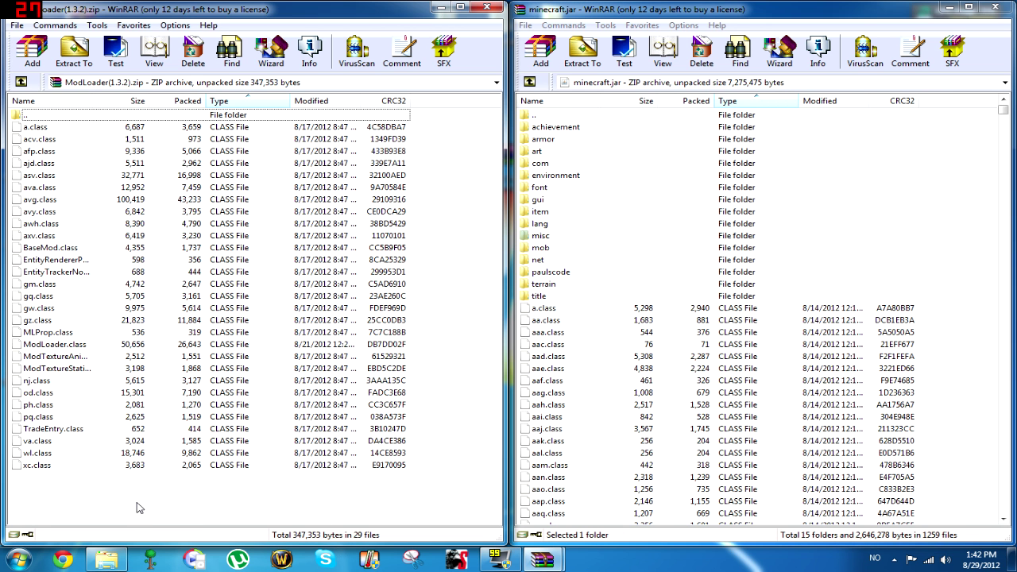
Add all 29 ModLoader files into minecraft.jar and close the ModLoader archive.
mouse_move(135, 500)
mouse_down()
mouse_move(68, 429)
mouse_move(58, 128)
mouse_up()
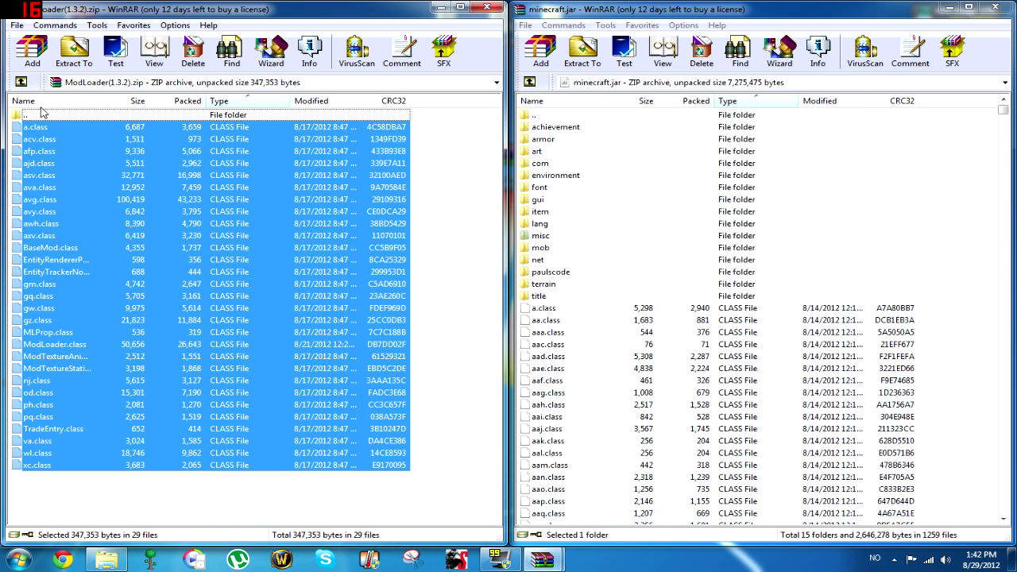
mouse_move(115, 286)
mouse_down()
mouse_move(767, 405)
mouse_move(922, 398)
mouse_up()
click(769, 383)
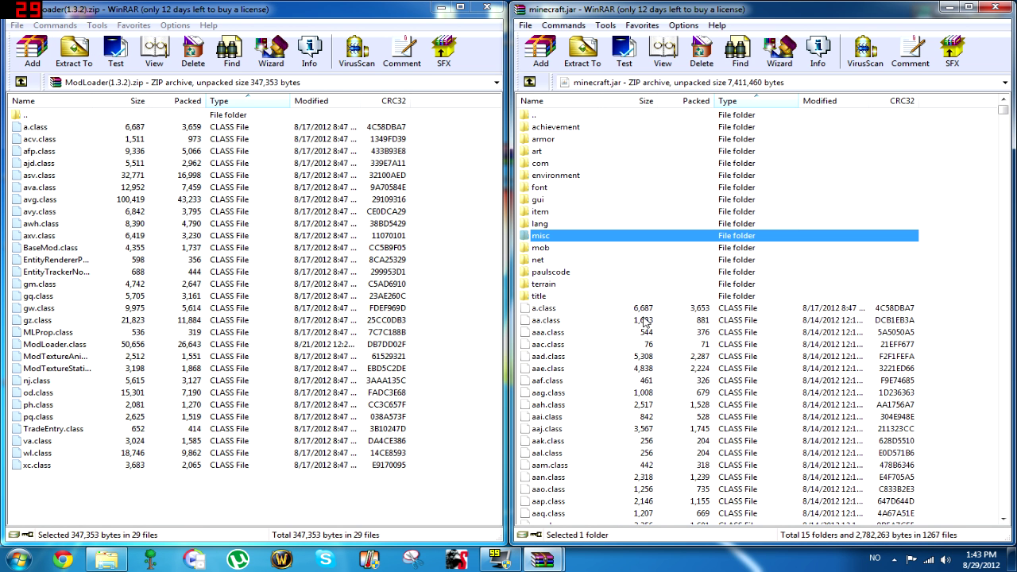
click(488, 8)
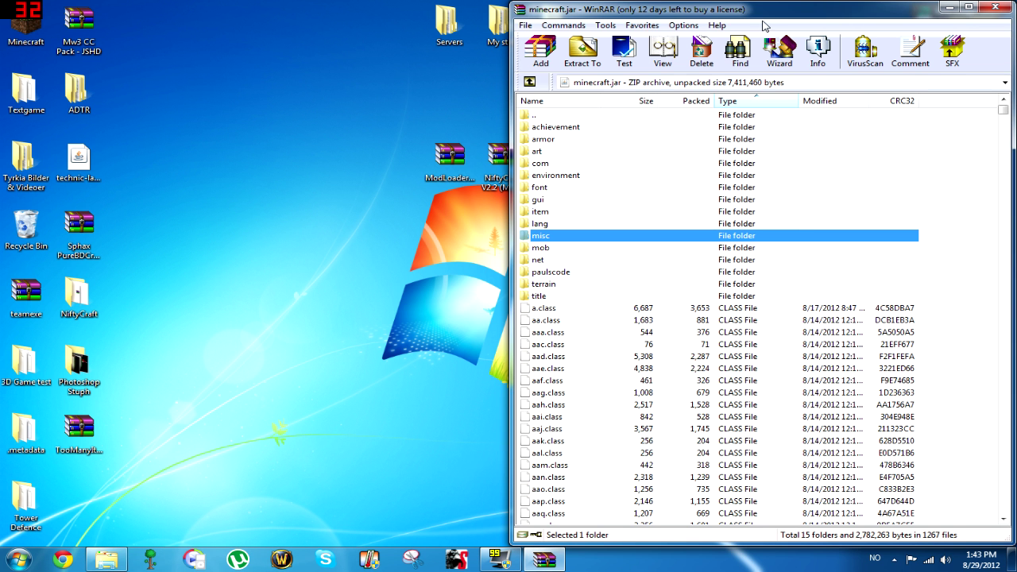
Open the NiftyCraft archive on the left half and enter its NiftyCraft V2.2 (MC 1.3.2) folder.
drag(497, 163, 397, 163)
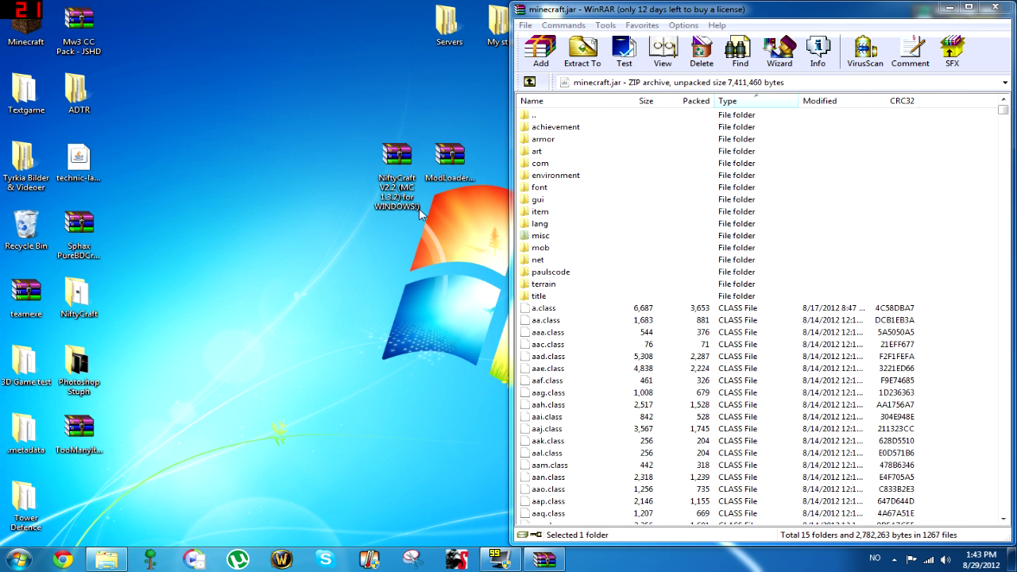
double_click(420, 210)
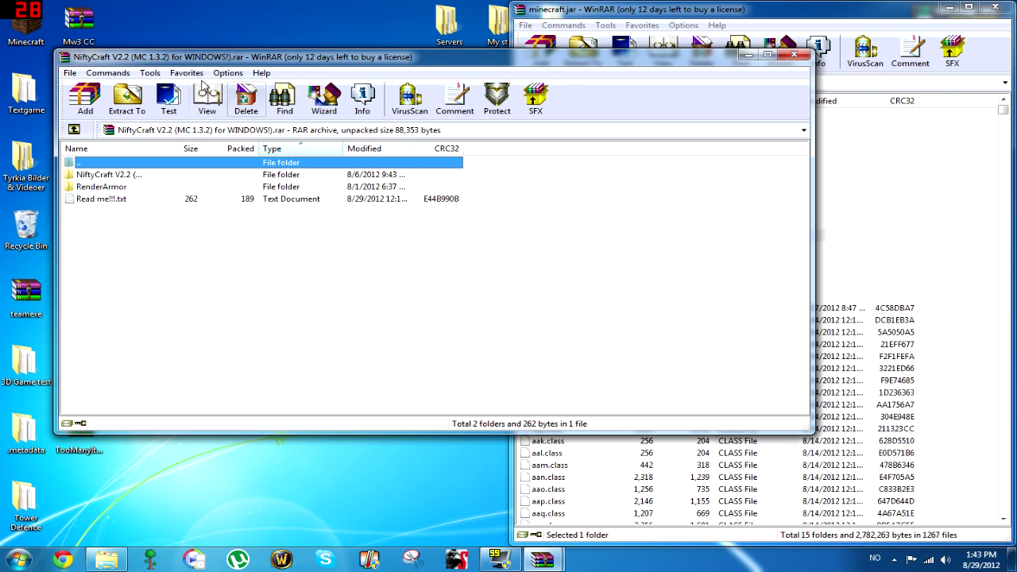
drag(197, 63, 202, 74)
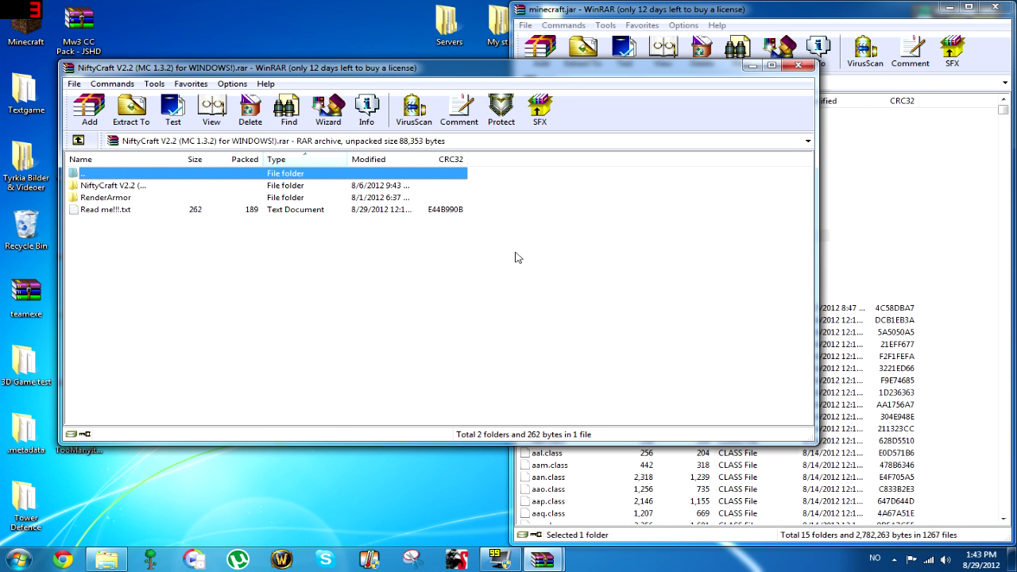
drag(453, 67, 4, 117)
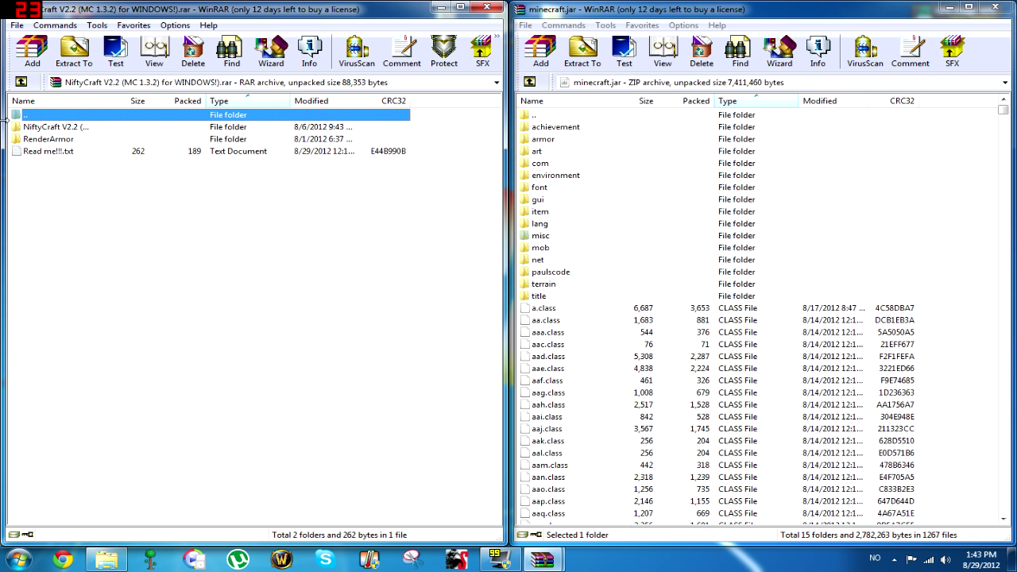
click(70, 212)
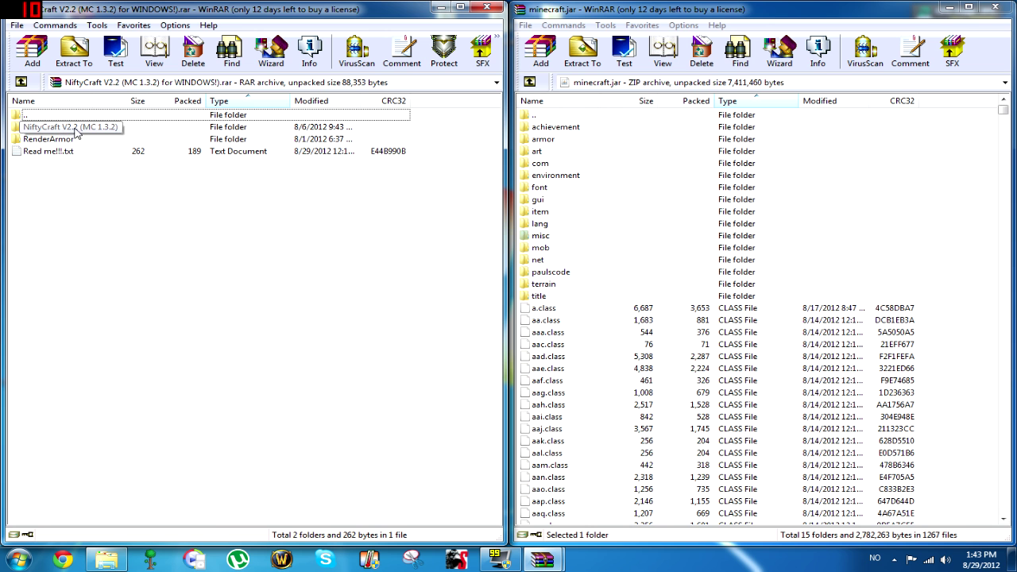
double_click(74, 129)
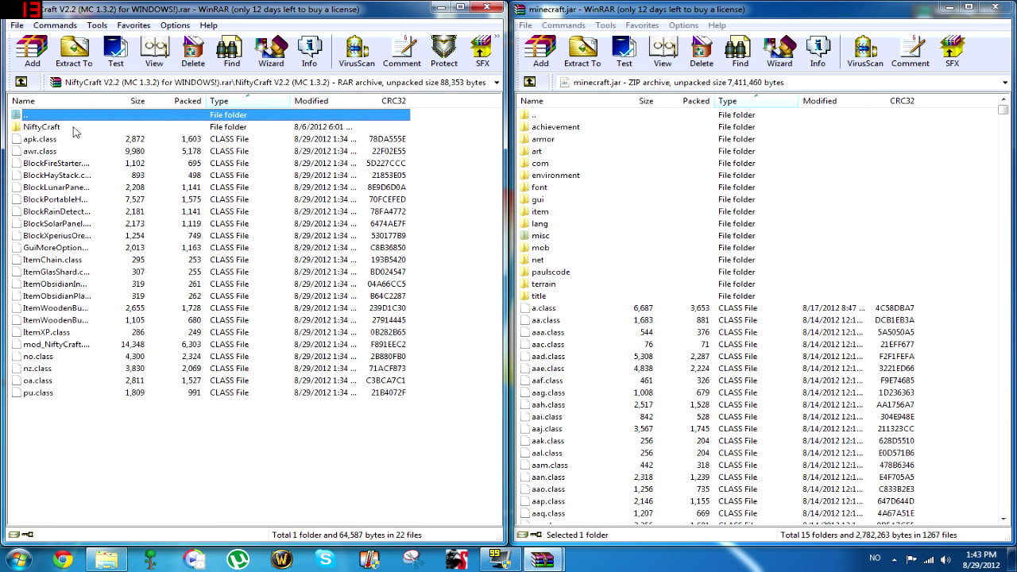
Add the NiftyCraft folder and its 22 class files to the root of minecraft.jar.
drag(79, 419, 51, 123)
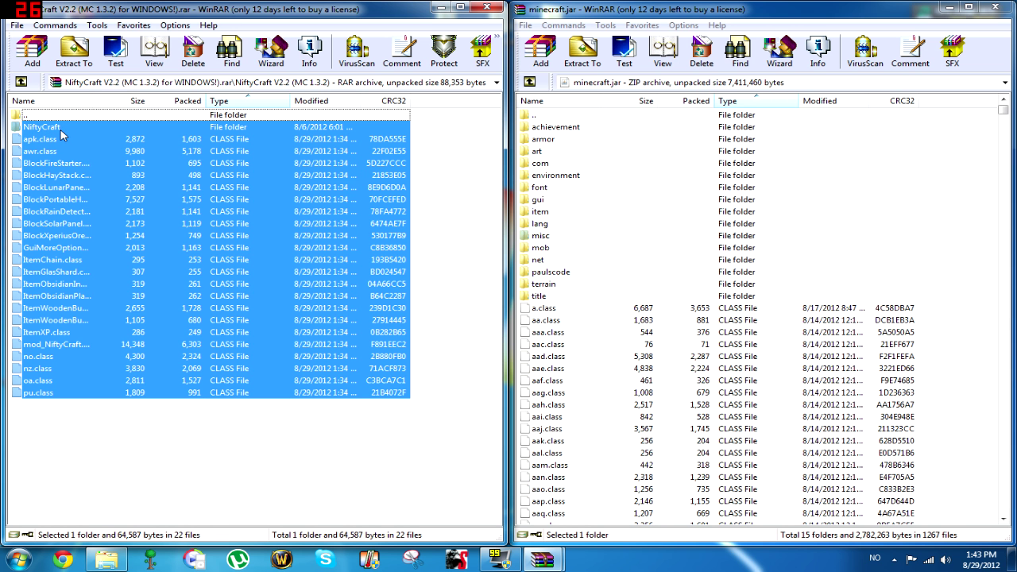
mouse_move(57, 127)
mouse_down()
mouse_move(706, 348)
mouse_move(933, 385)
mouse_move(736, 417)
mouse_up()
click(778, 390)
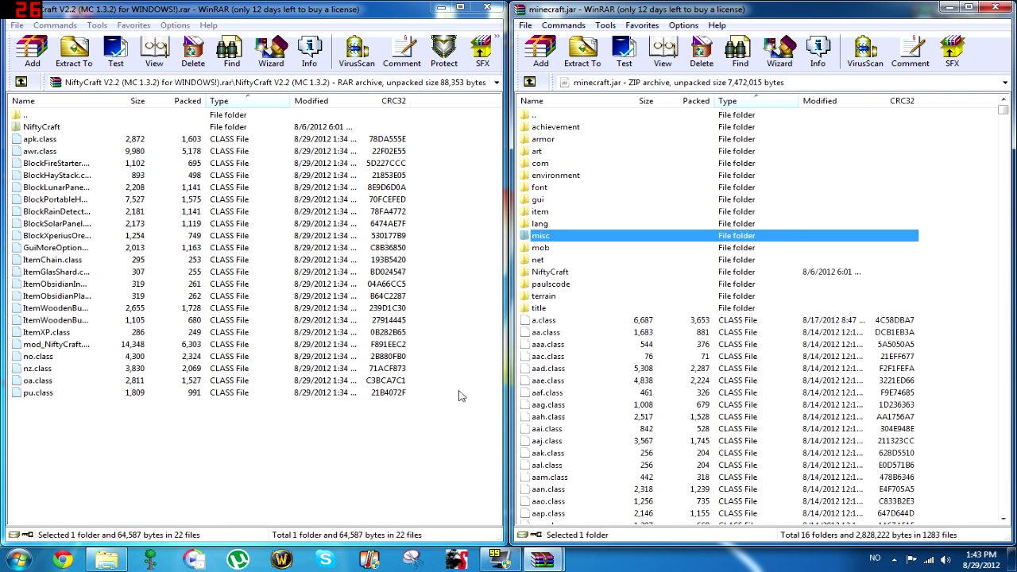
Check the NiftyCraft folder's Armor contents in minecraft.jar, then return both windows to top level.
click(565, 275)
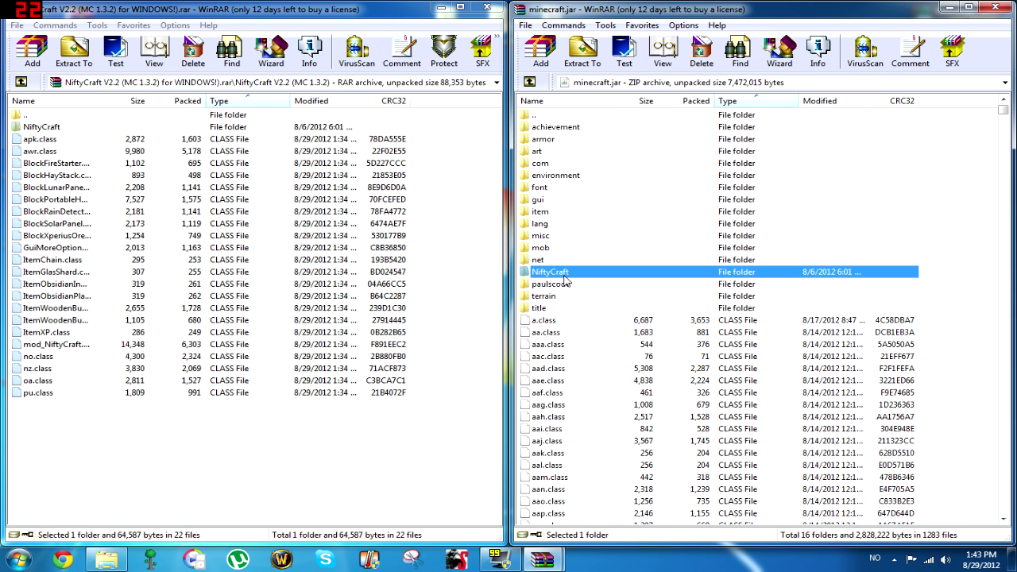
double_click(565, 275)
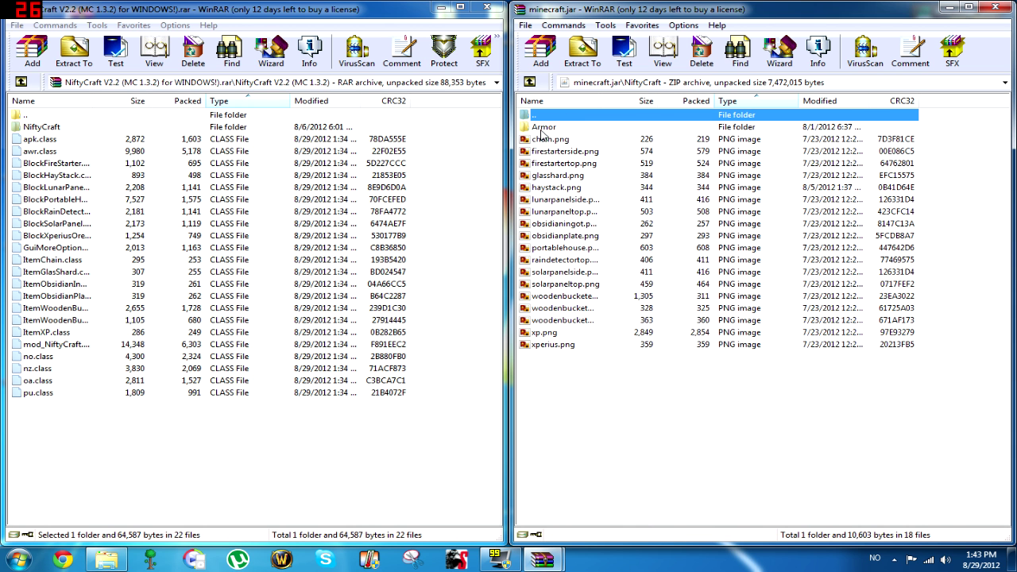
double_click(543, 128)
click(530, 82)
click(530, 81)
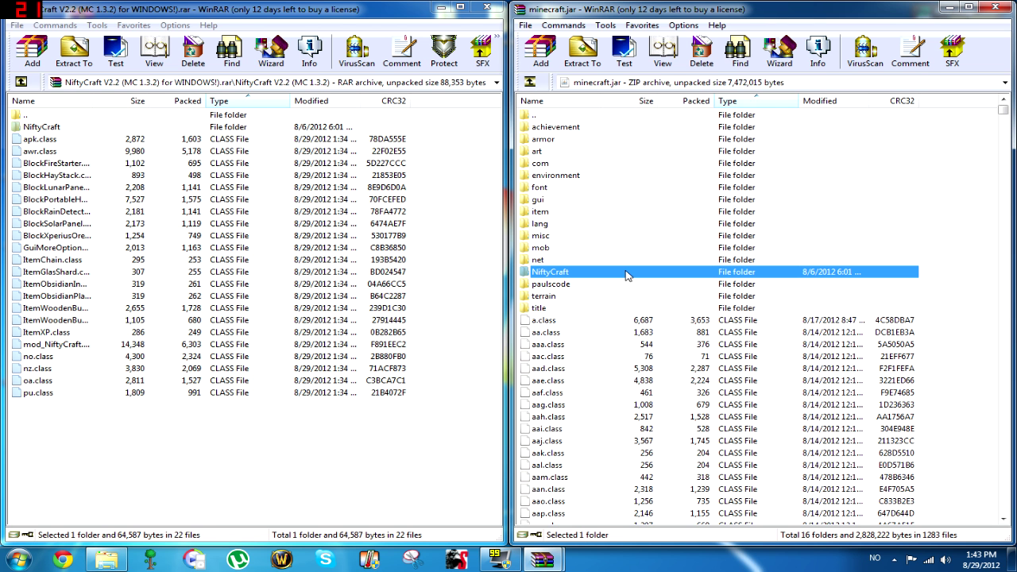
click(964, 376)
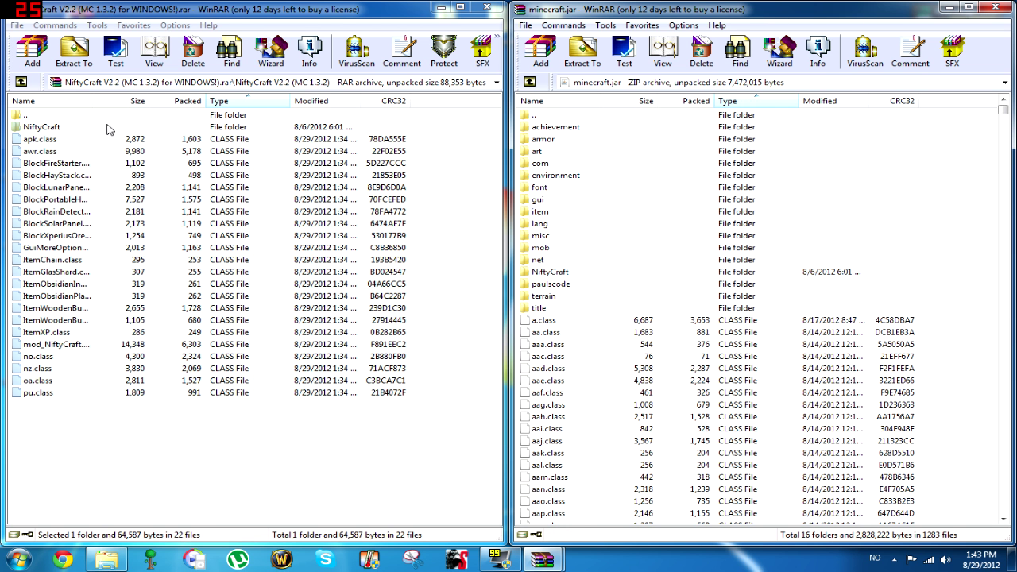
click(21, 82)
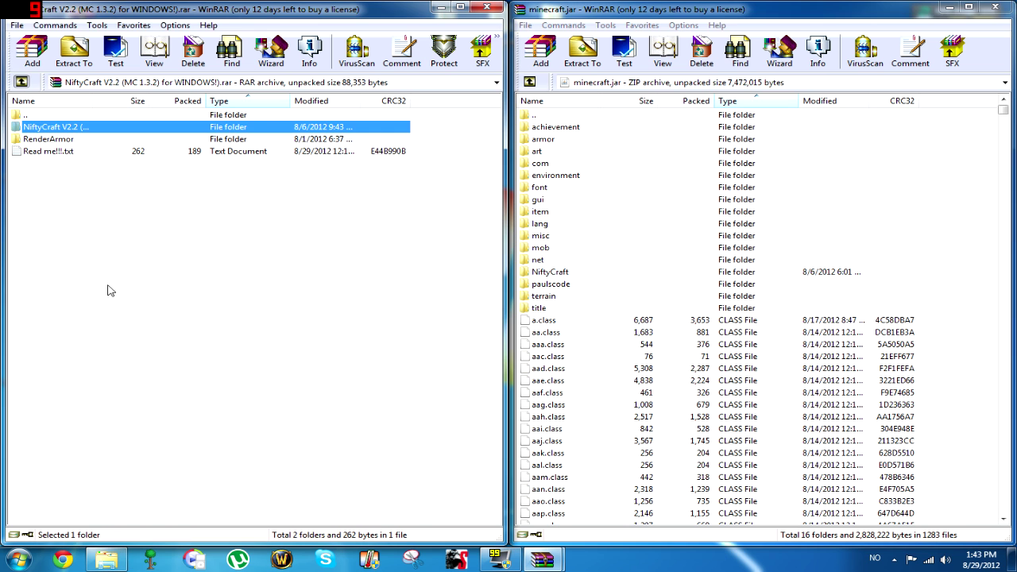
Copy the six RenderArmor PNGs into minecraft.jar's armor folder and close the NiftyCraft archive.
double_click(68, 142)
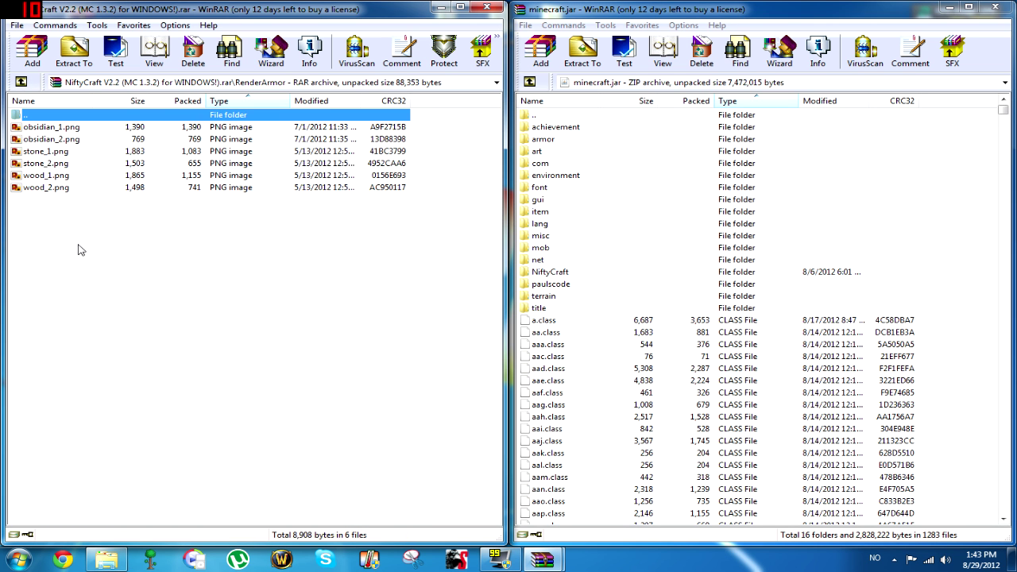
drag(83, 251, 52, 127)
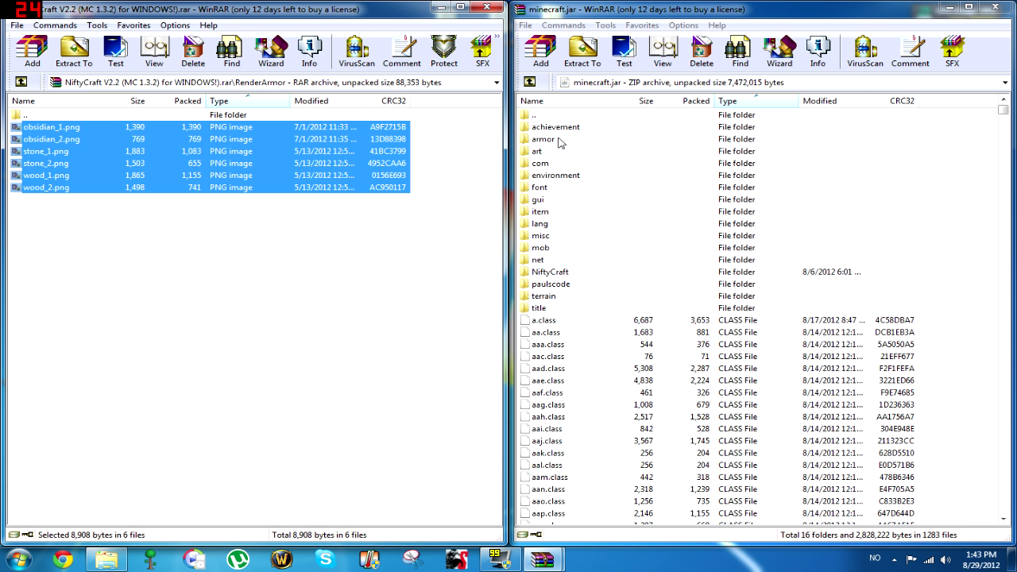
double_click(559, 141)
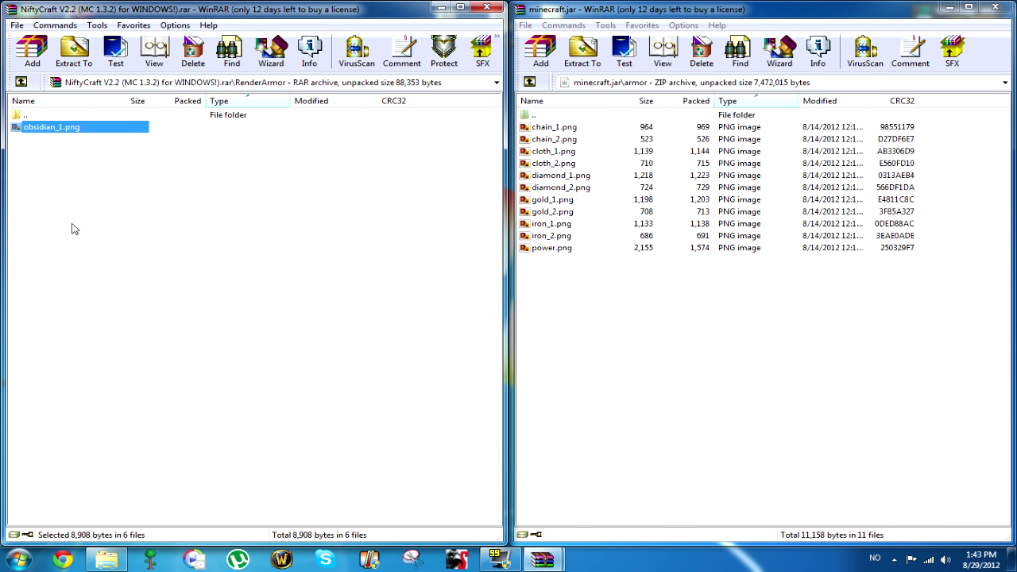
mouse_move(72, 227)
mouse_down()
mouse_move(41, 112)
mouse_move(75, 222)
mouse_move(50, 127)
mouse_move(672, 307)
mouse_up()
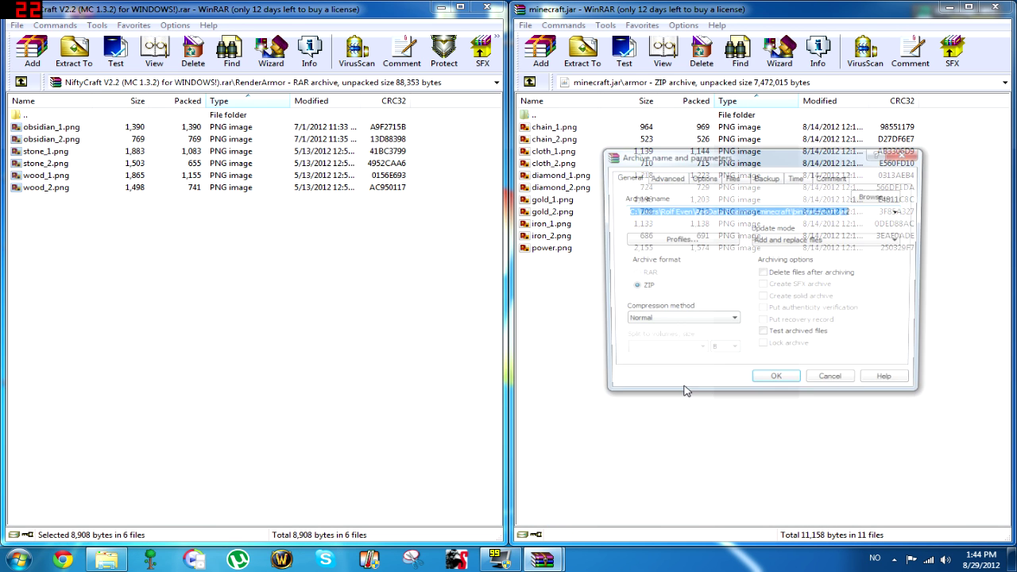
click(776, 385)
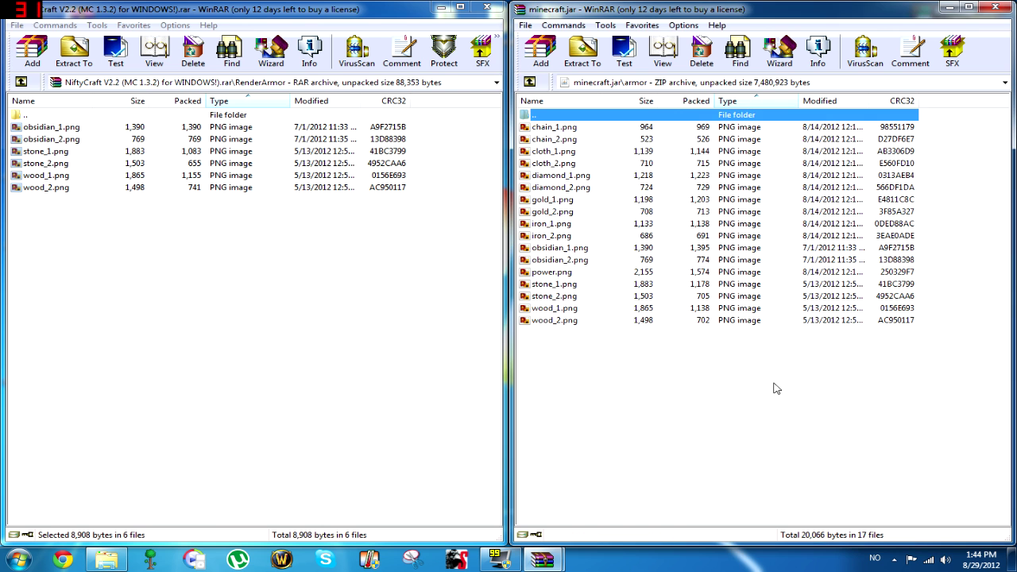
click(487, 7)
Close minecraft.jar, log in through the launcher, and maximize the Minecraft 1.3.2 window.
click(995, 7)
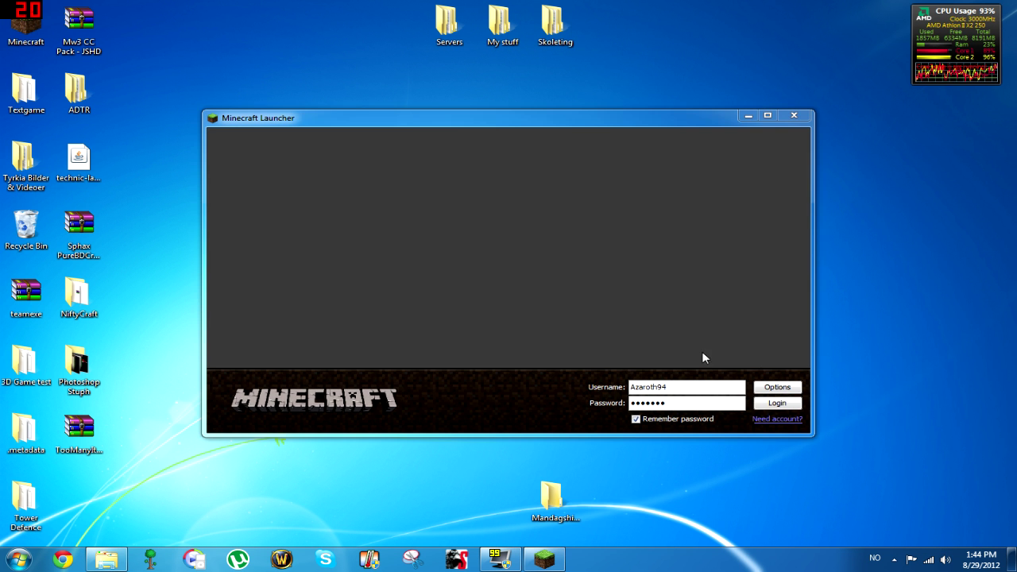
click(775, 405)
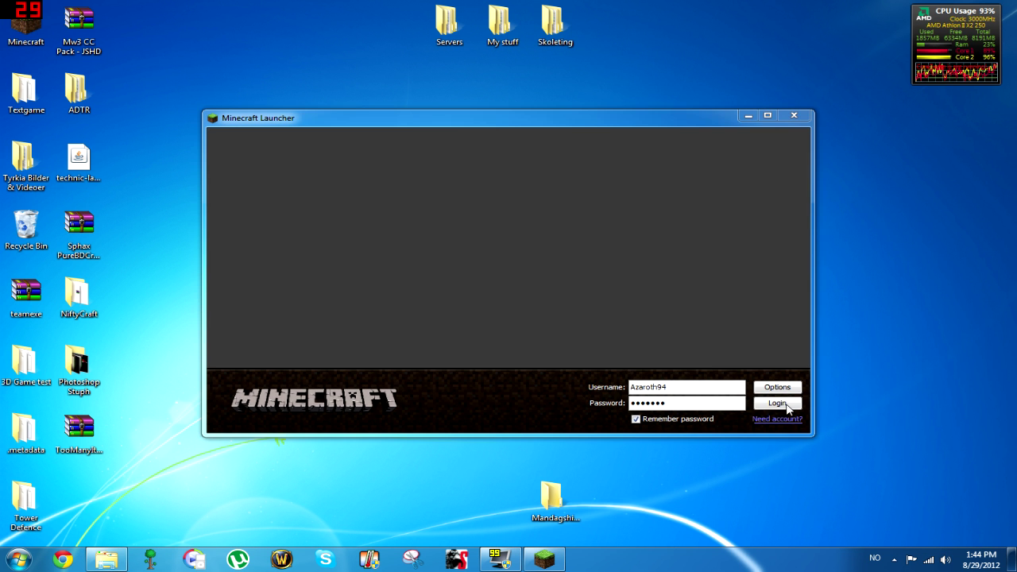
double_click(477, 116)
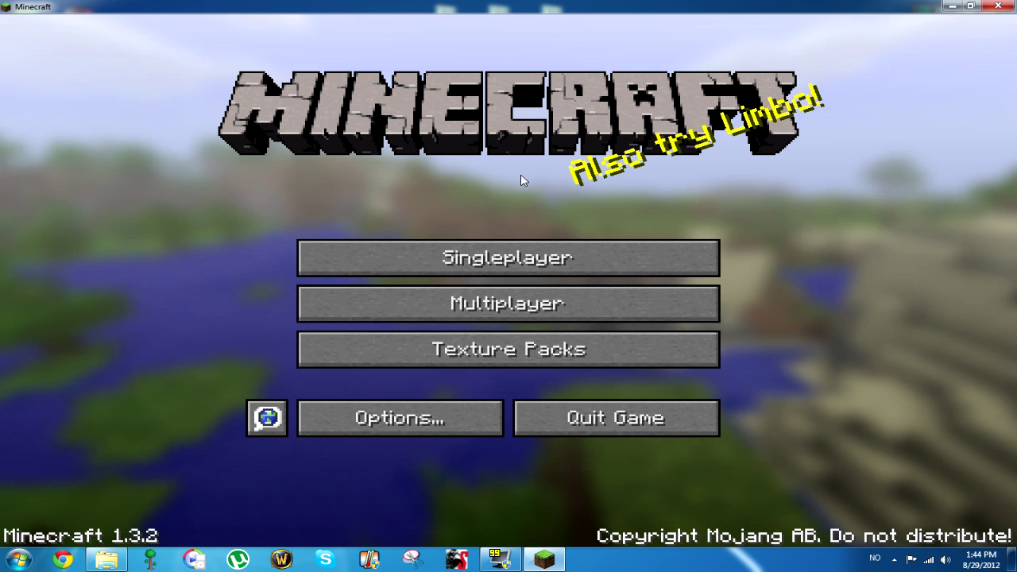
Load a singleplayer world, check the Niftycraft V2.2 Nifty Shortcuts, then save and quit to title.
click(387, 257)
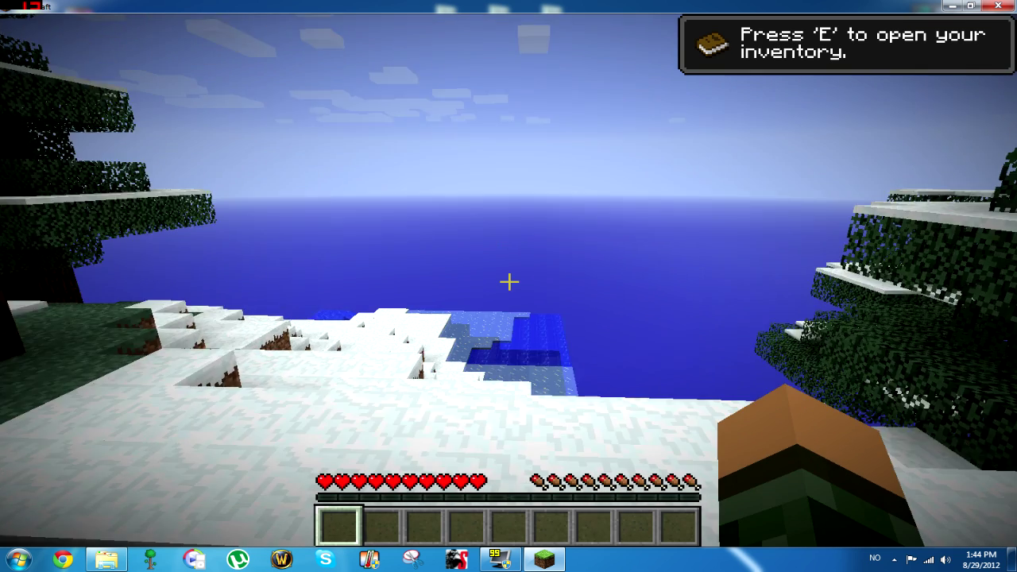
key(Escape)
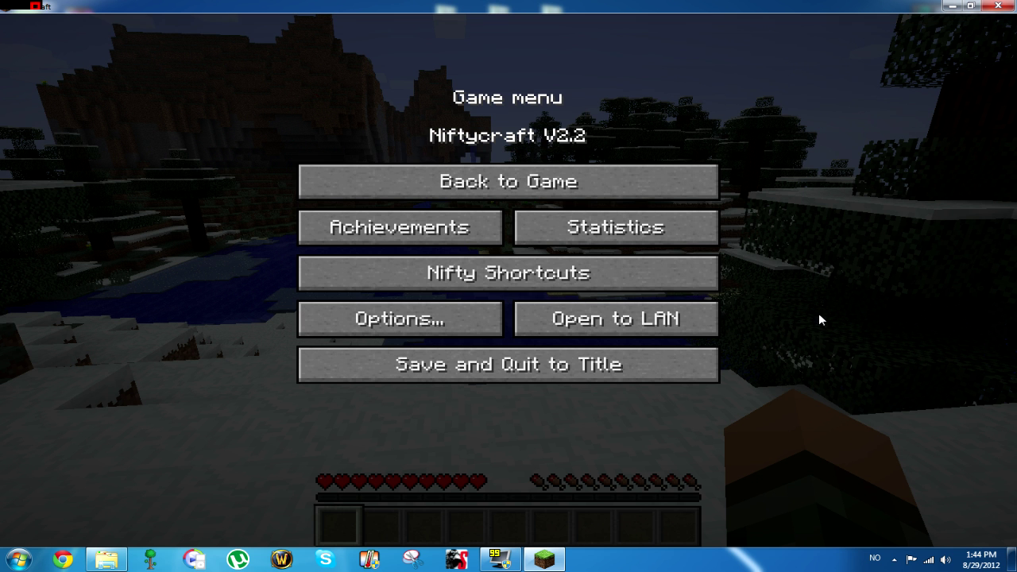
click(621, 278)
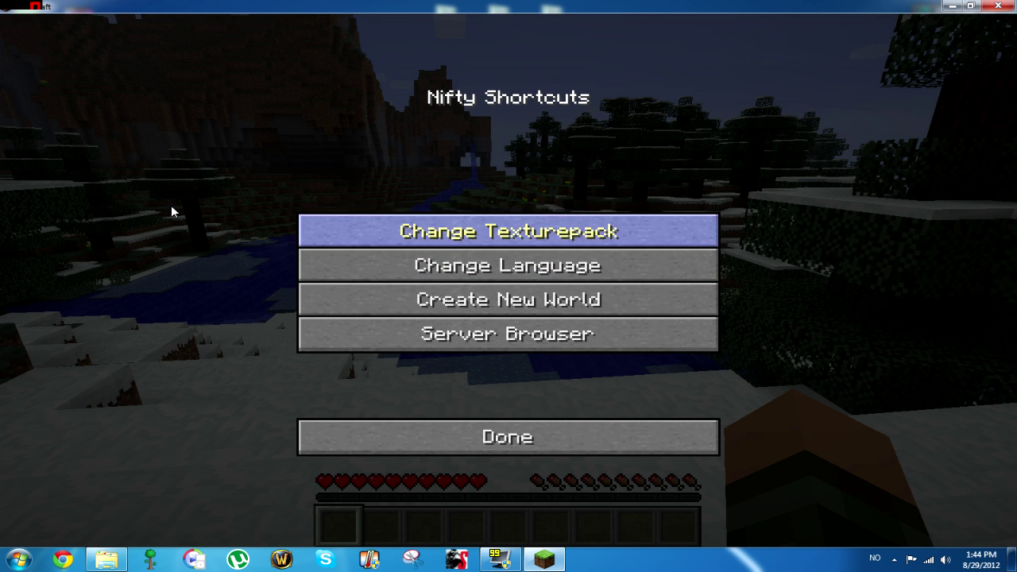
click(399, 232)
click(634, 484)
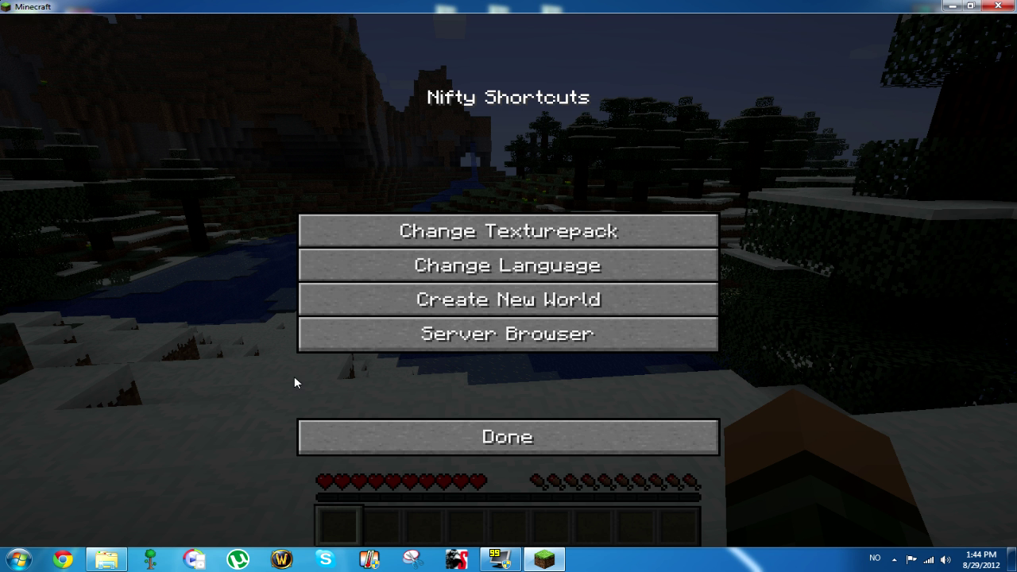
click(398, 427)
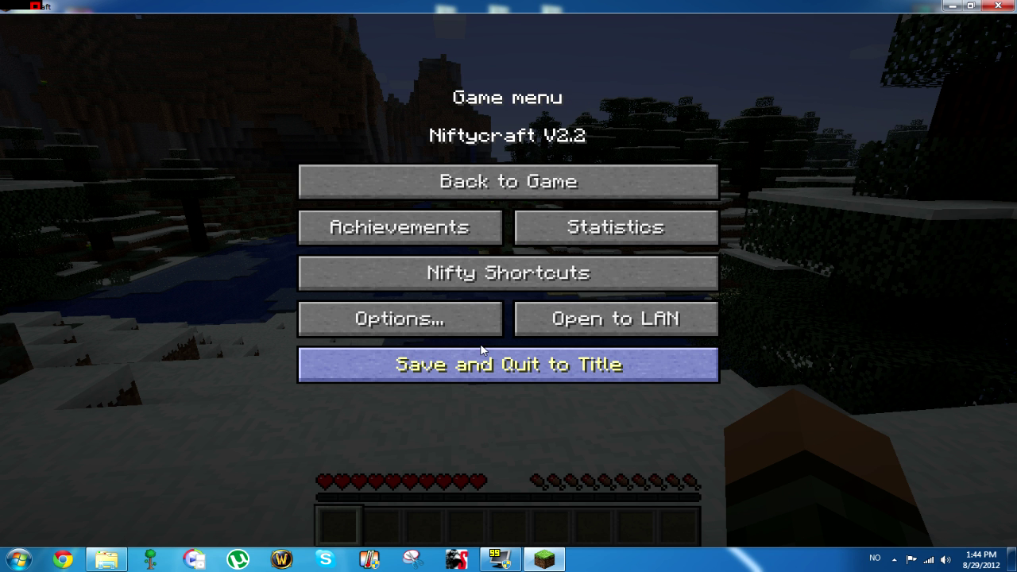
click(495, 365)
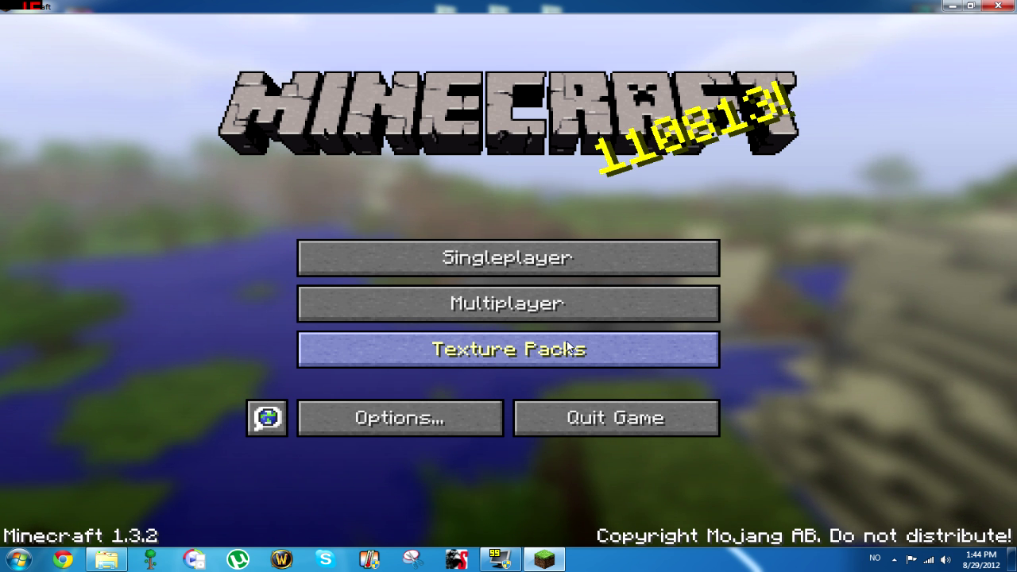
Quit Minecraft and place the NiftyCraft archive to the right of ModLoader on the desktop.
click(997, 5)
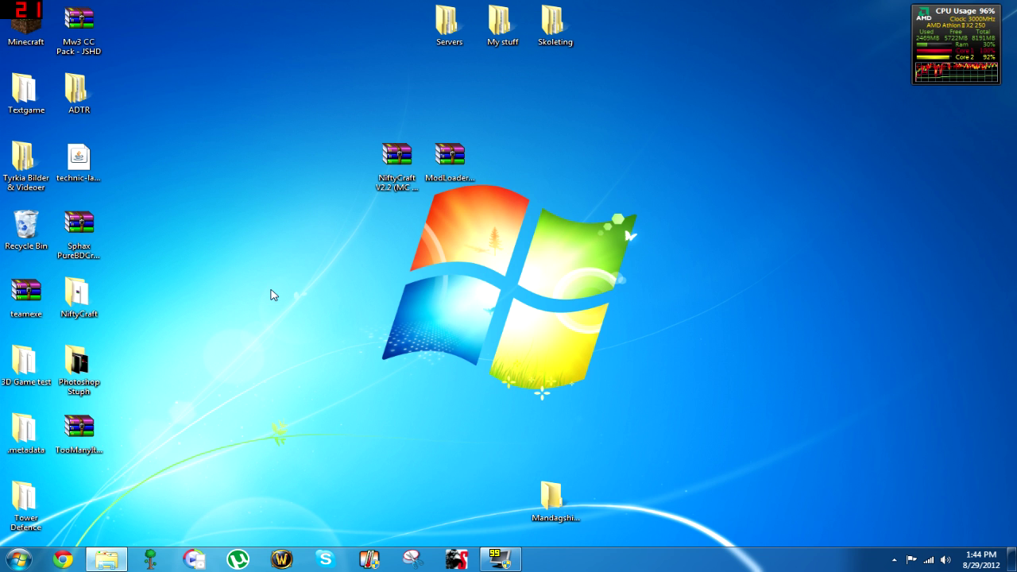
mouse_move(397, 163)
mouse_down()
mouse_move(457, 179)
mouse_move(504, 167)
mouse_up()
Select the ModLoader and NiftyCraft V2.2 archives together and shift them further right.
click(526, 313)
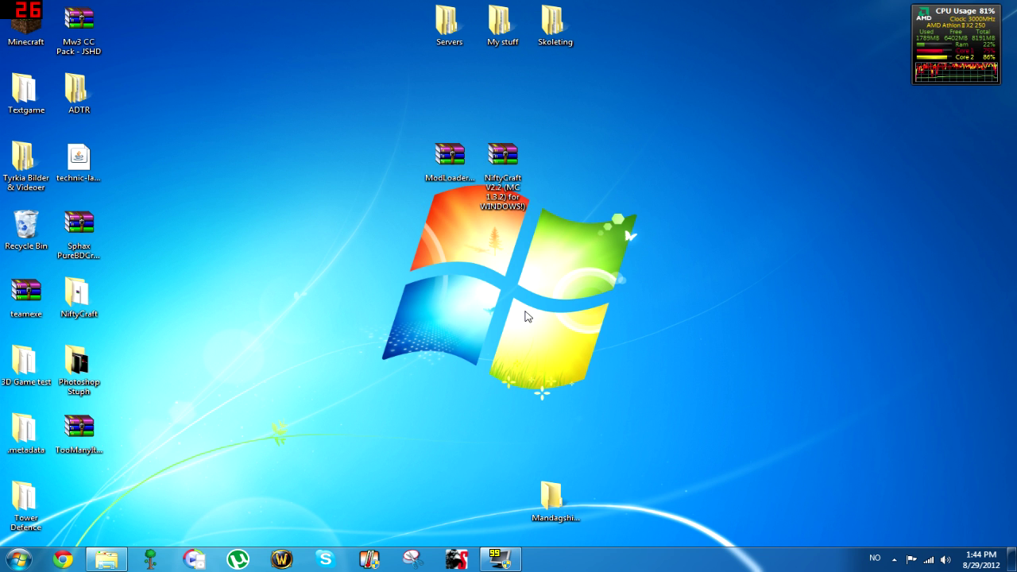
drag(441, 316, 537, 113)
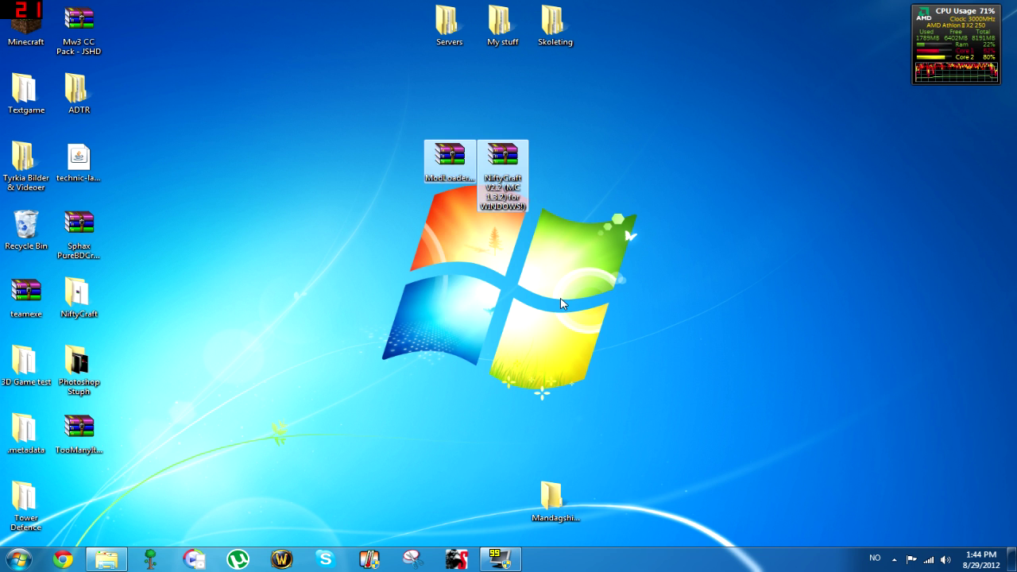
click(509, 182)
mouse_move(396, 288)
mouse_down()
mouse_move(488, 176)
mouse_move(542, 176)
mouse_up()
click(462, 399)
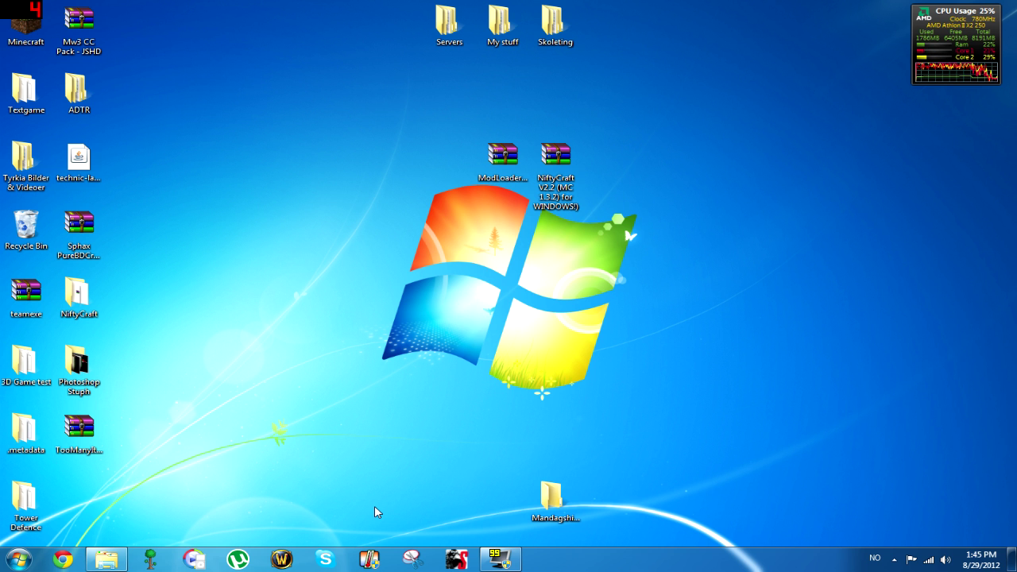
drag(457, 288, 591, 196)
click(676, 272)
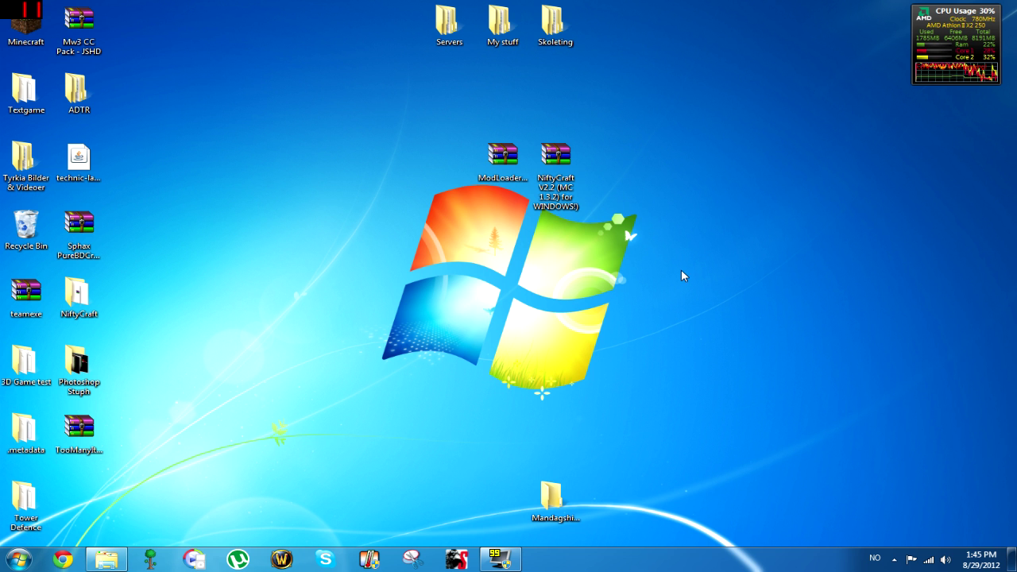